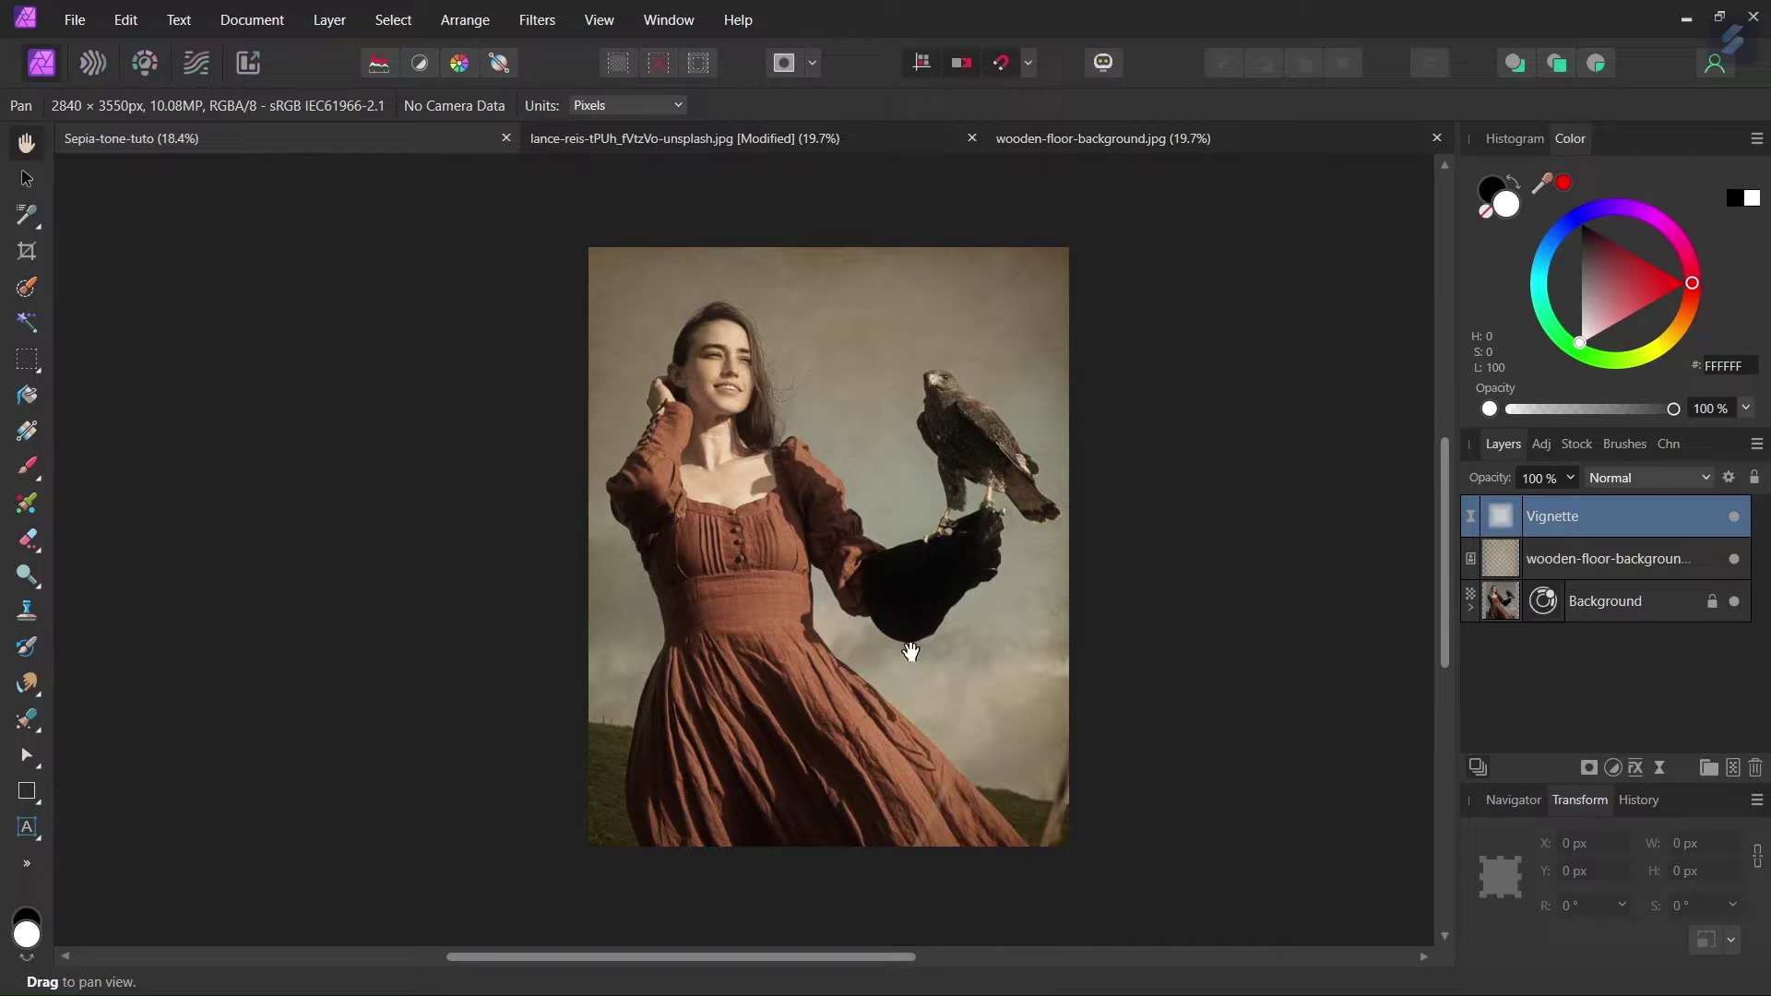
# - Preview the wooden-floor-background paper texture, then return to the falcon photo and zoom in
pyautogui.click(773, 141)
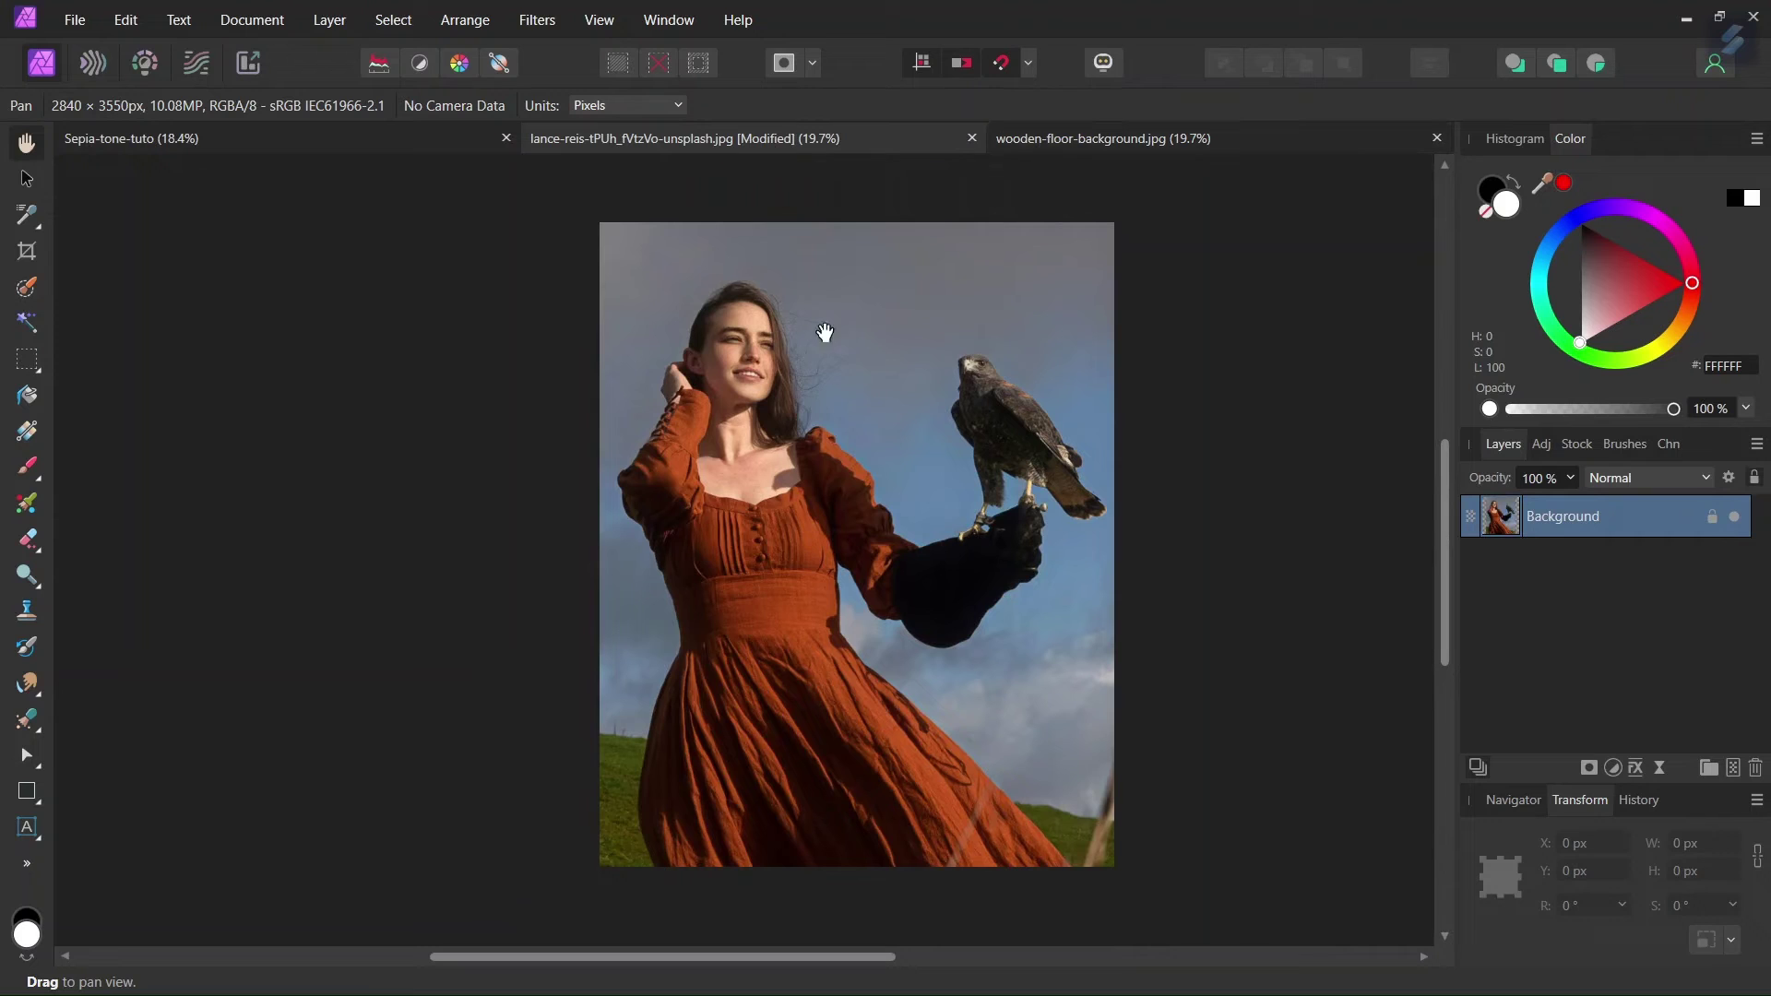
pyautogui.click(1106, 138)
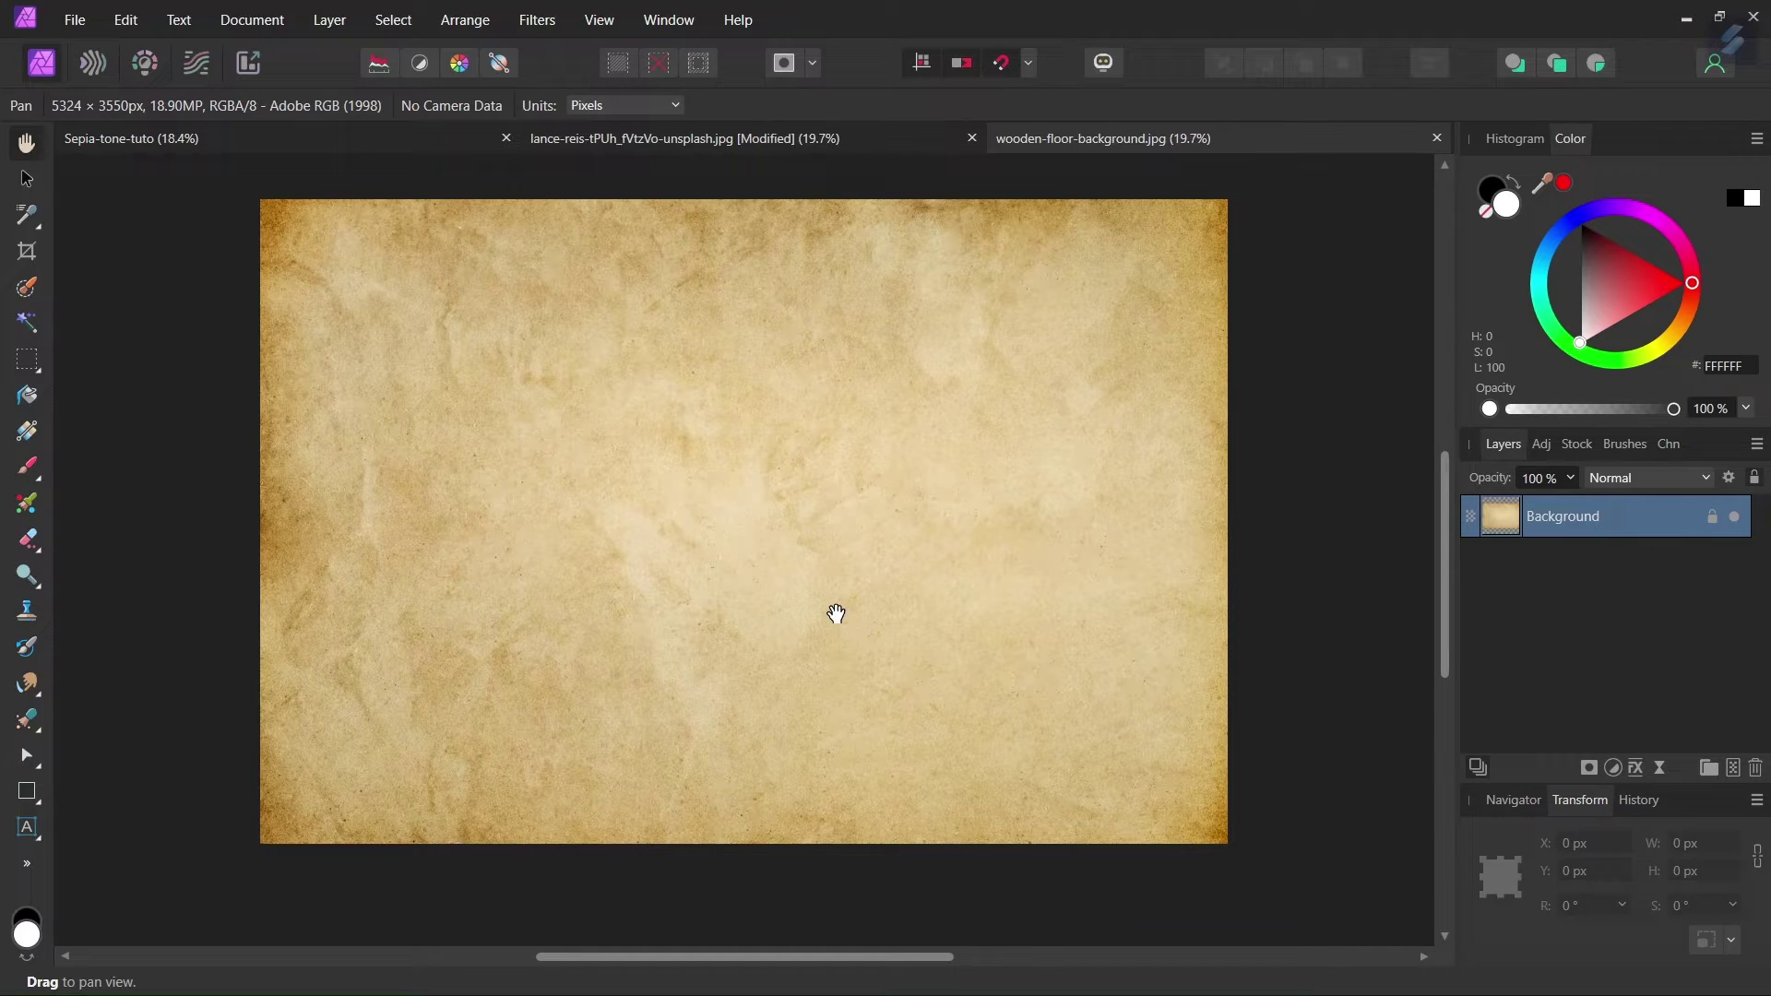
pyautogui.click(693, 139)
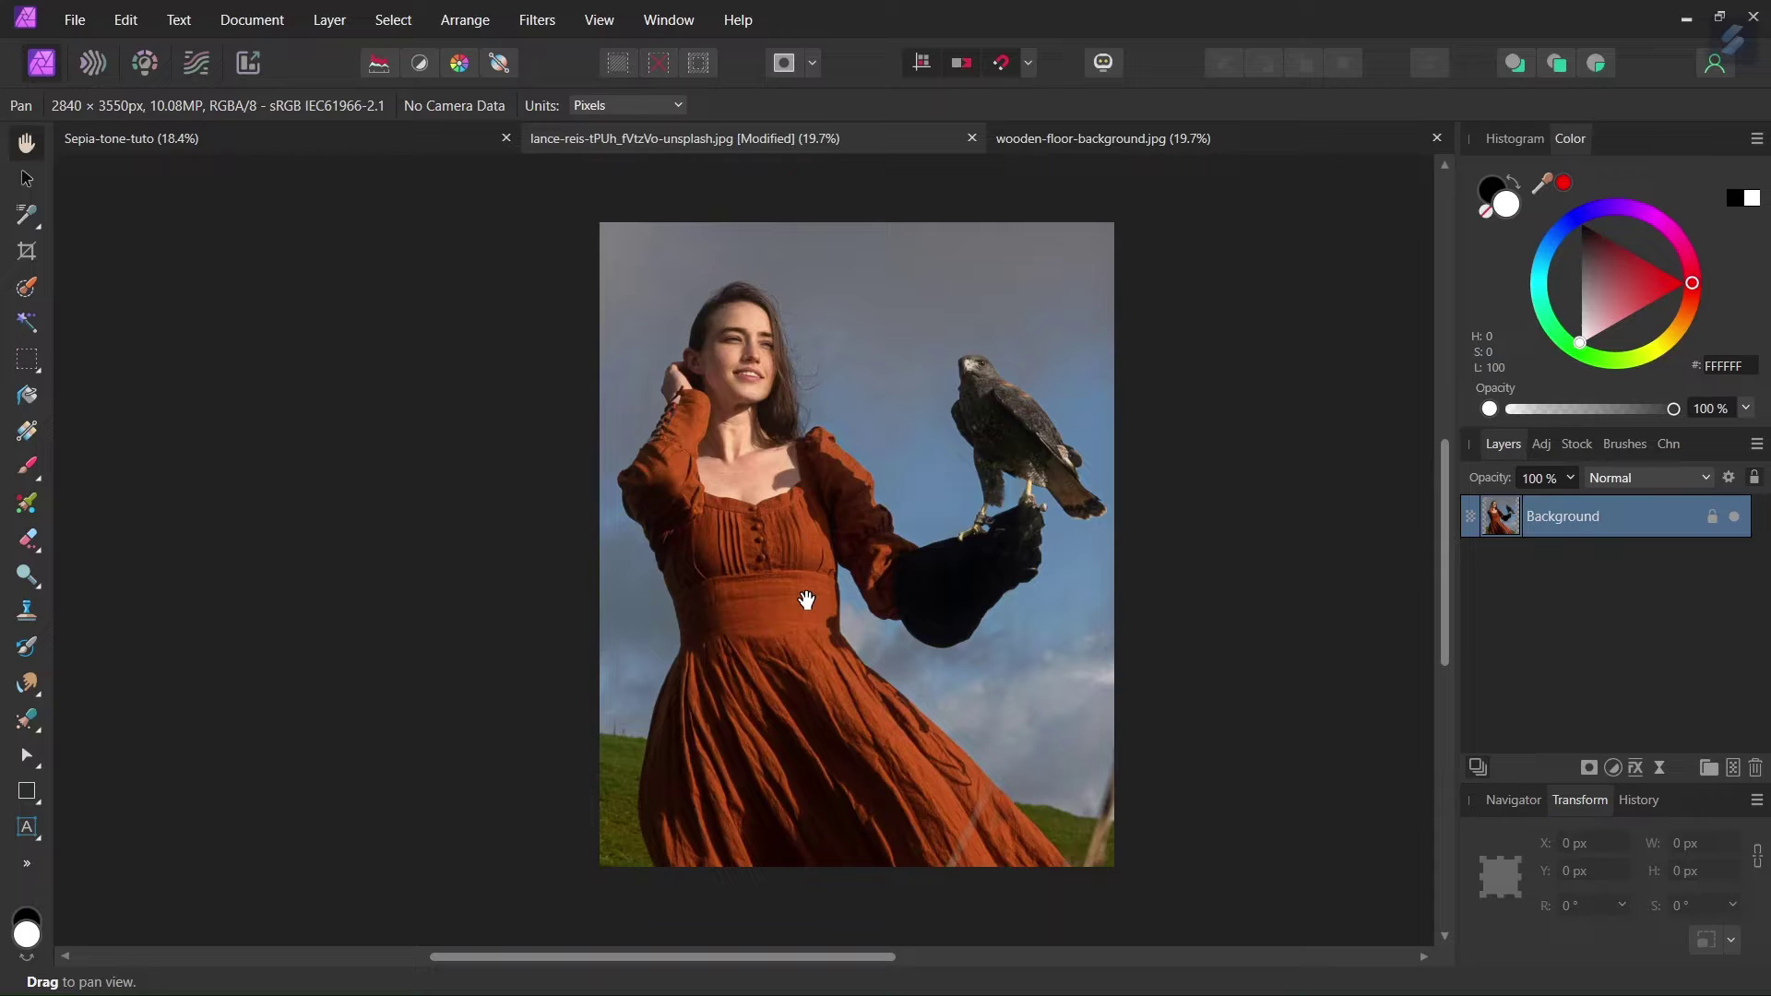
pyautogui.scroll(1, 816, 588)
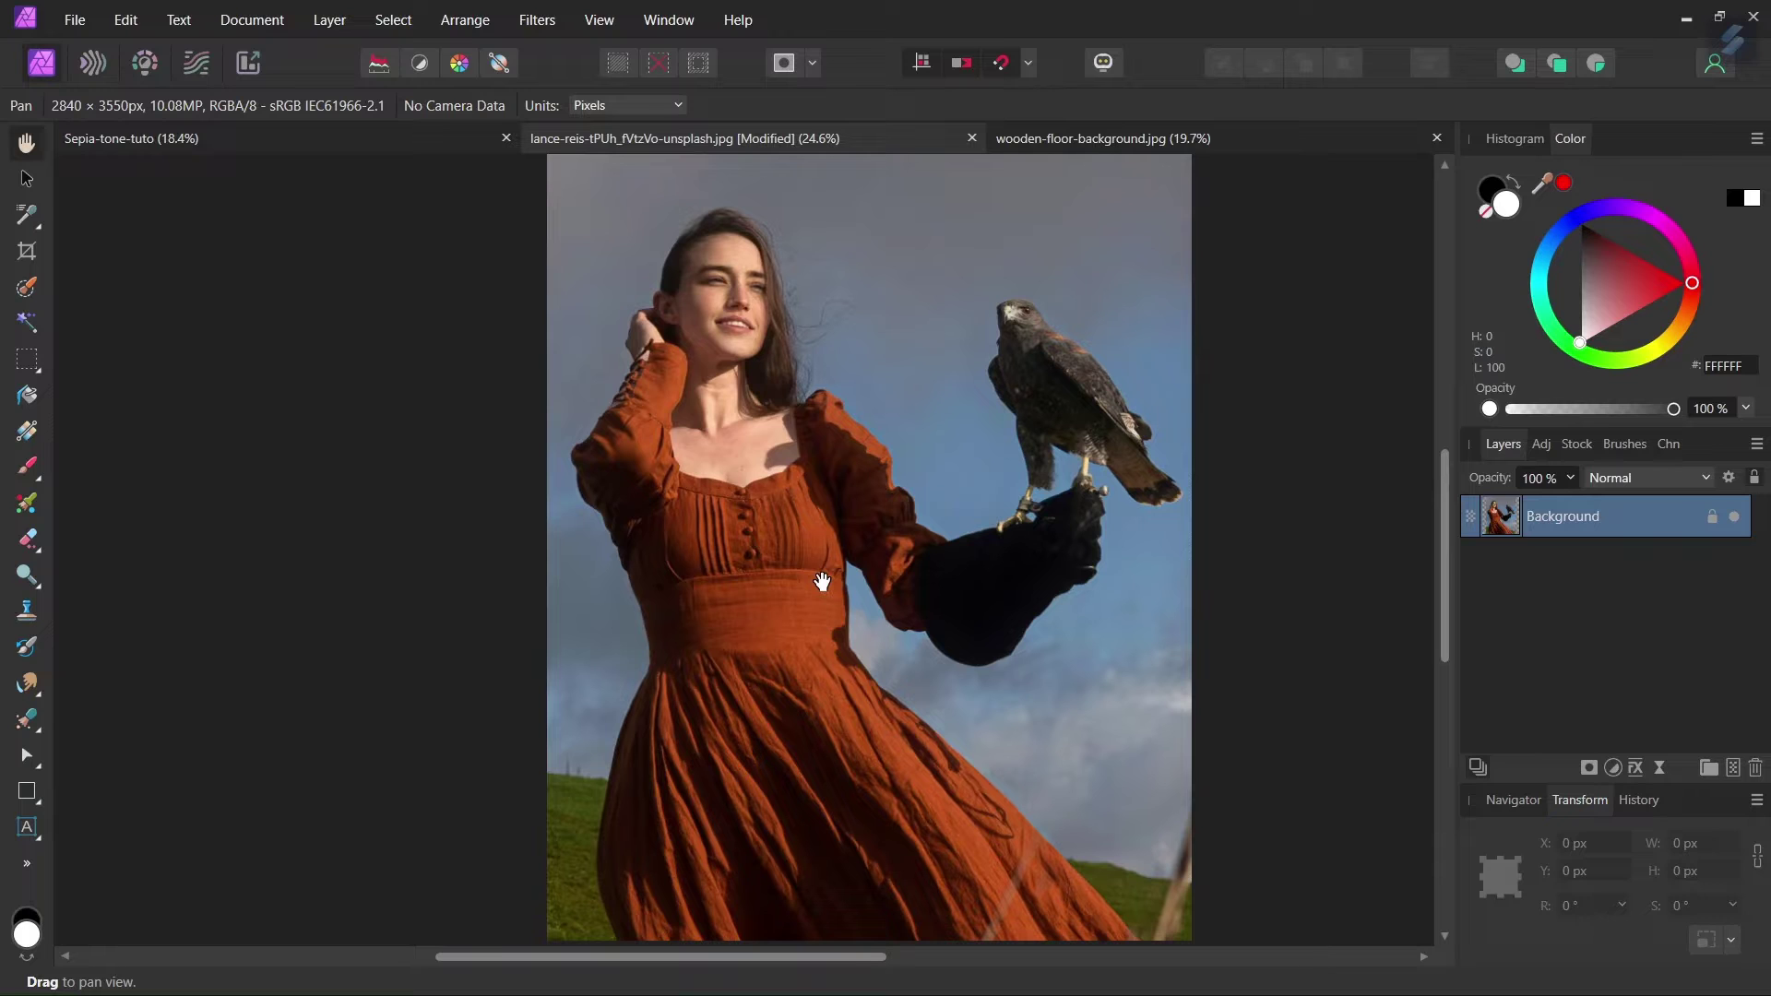
# - Nest an HSL Shift adjustment inside the photo layer with Saturation Shift at -55%
pyautogui.click(1613, 769)
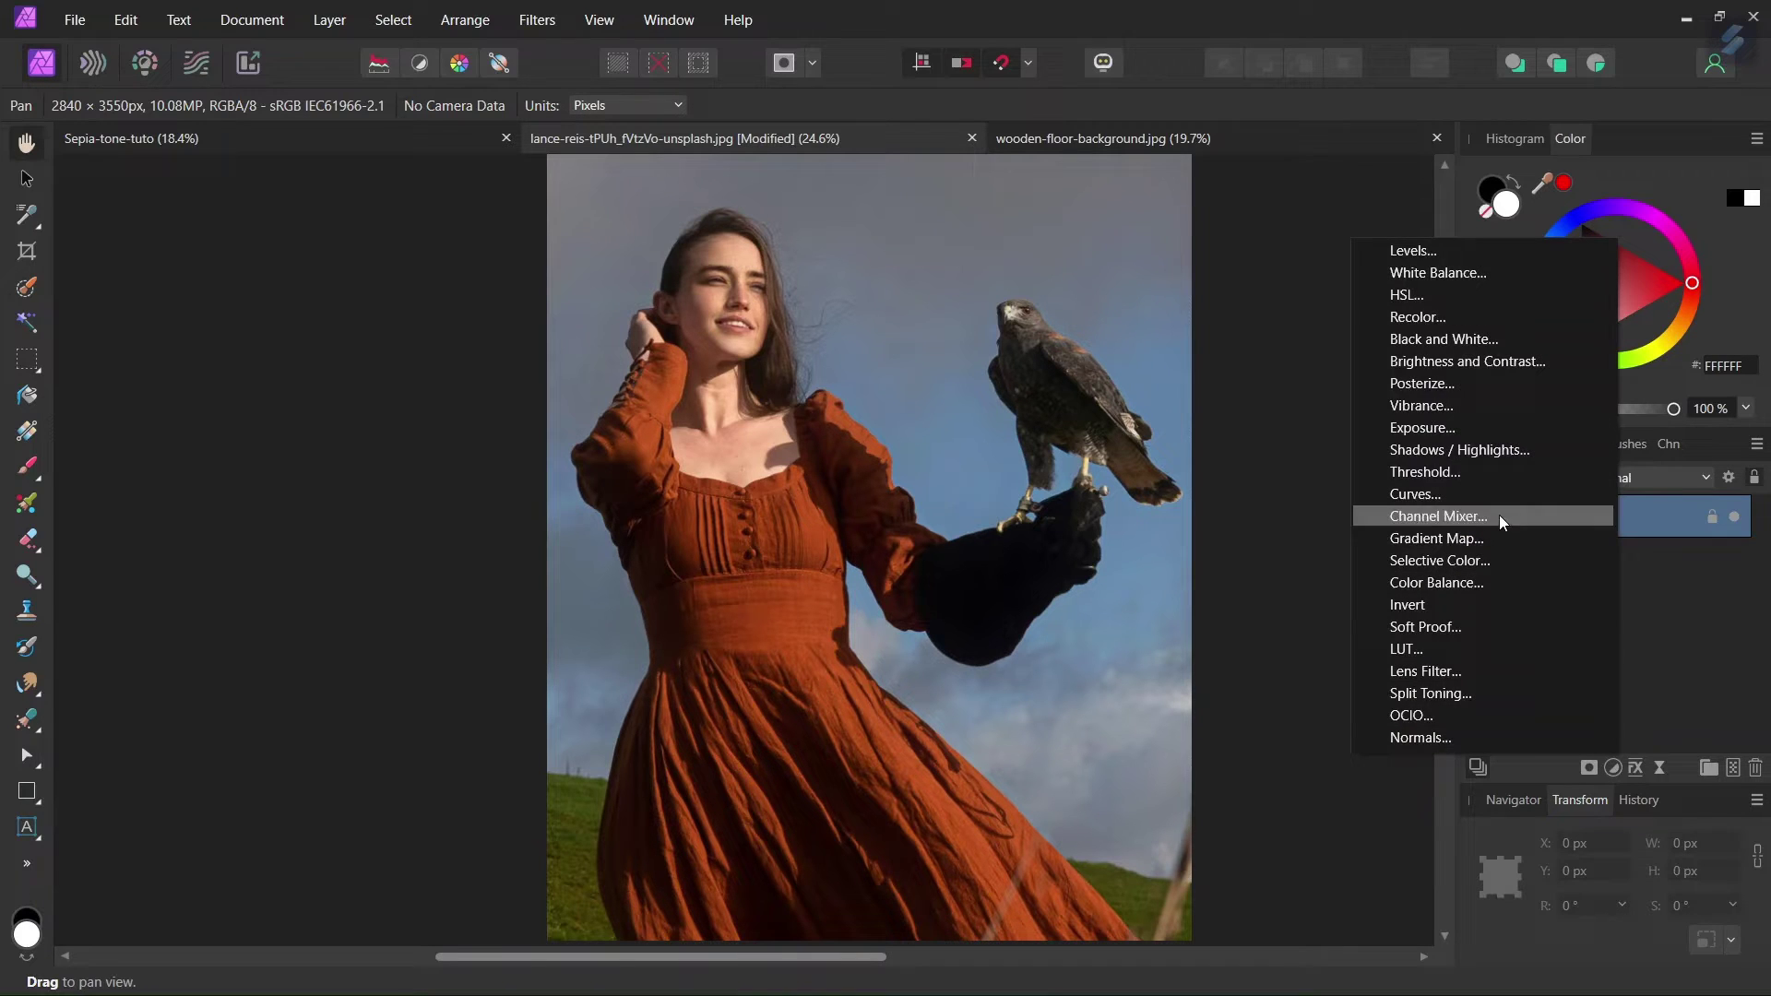
pyautogui.click(1439, 301)
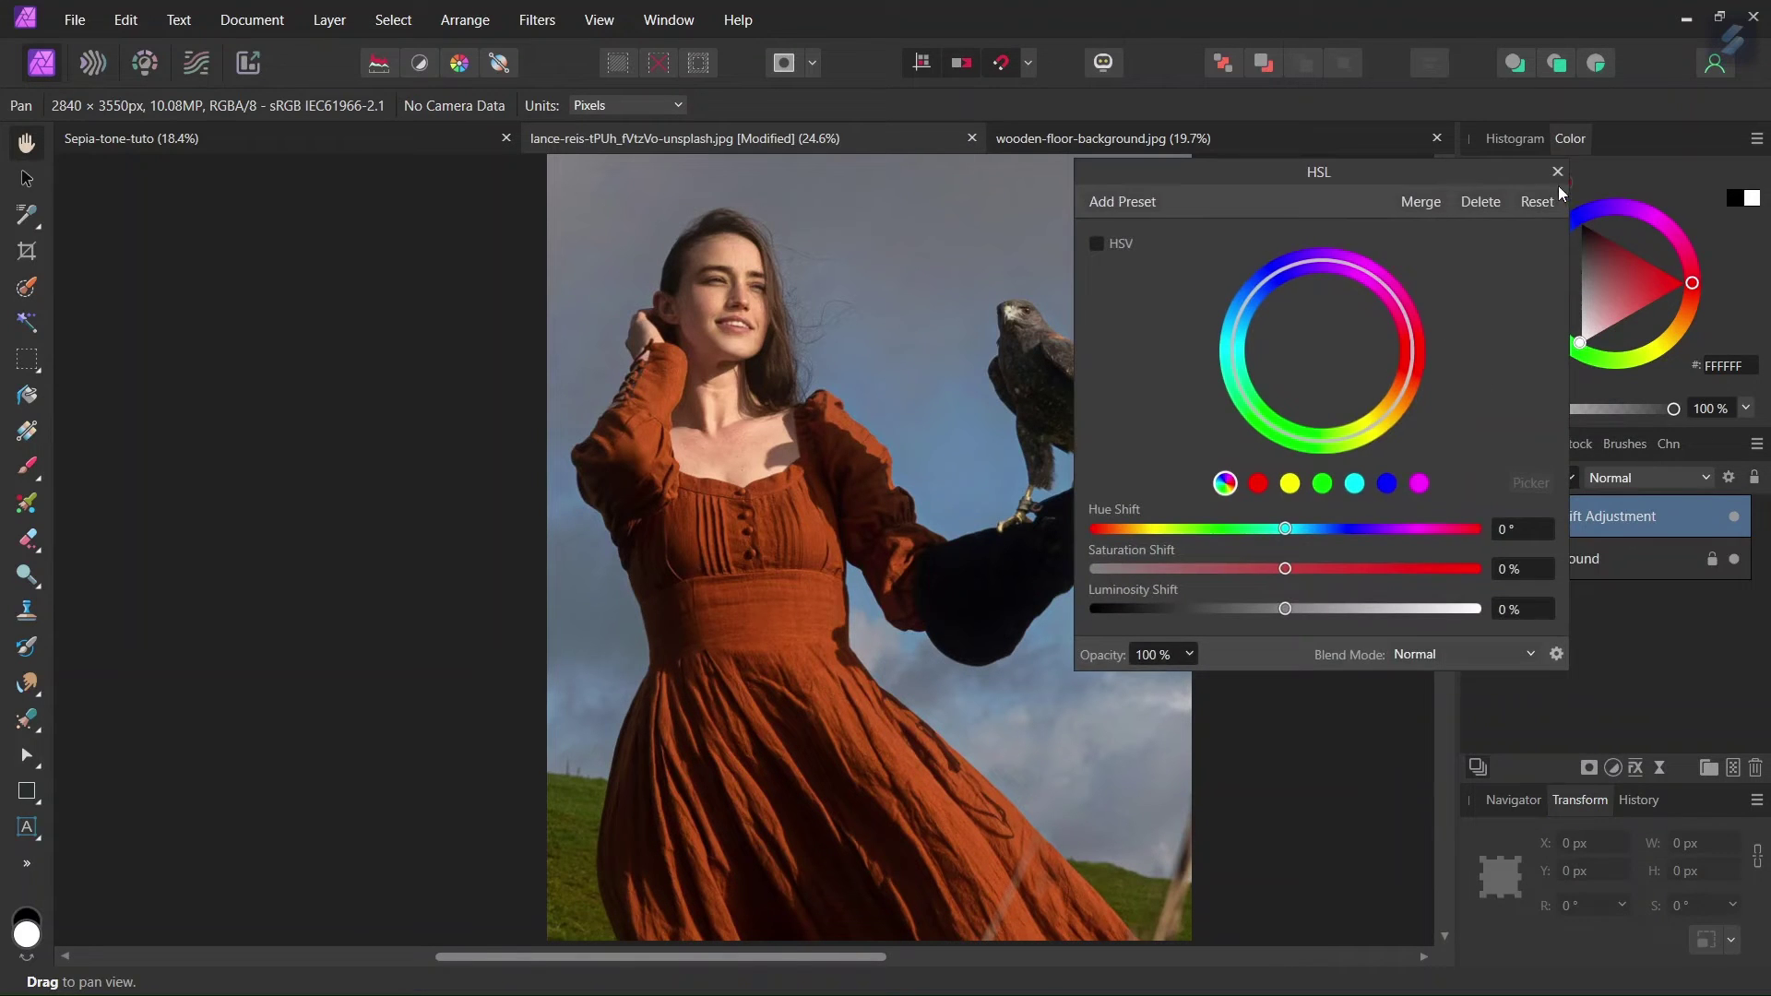
pyautogui.click(1557, 173)
pyautogui.moveTo(1506, 522)
pyautogui.mouseDown()
pyautogui.moveTo(1551, 572)
pyautogui.moveTo(1532, 576)
pyautogui.mouseUp()
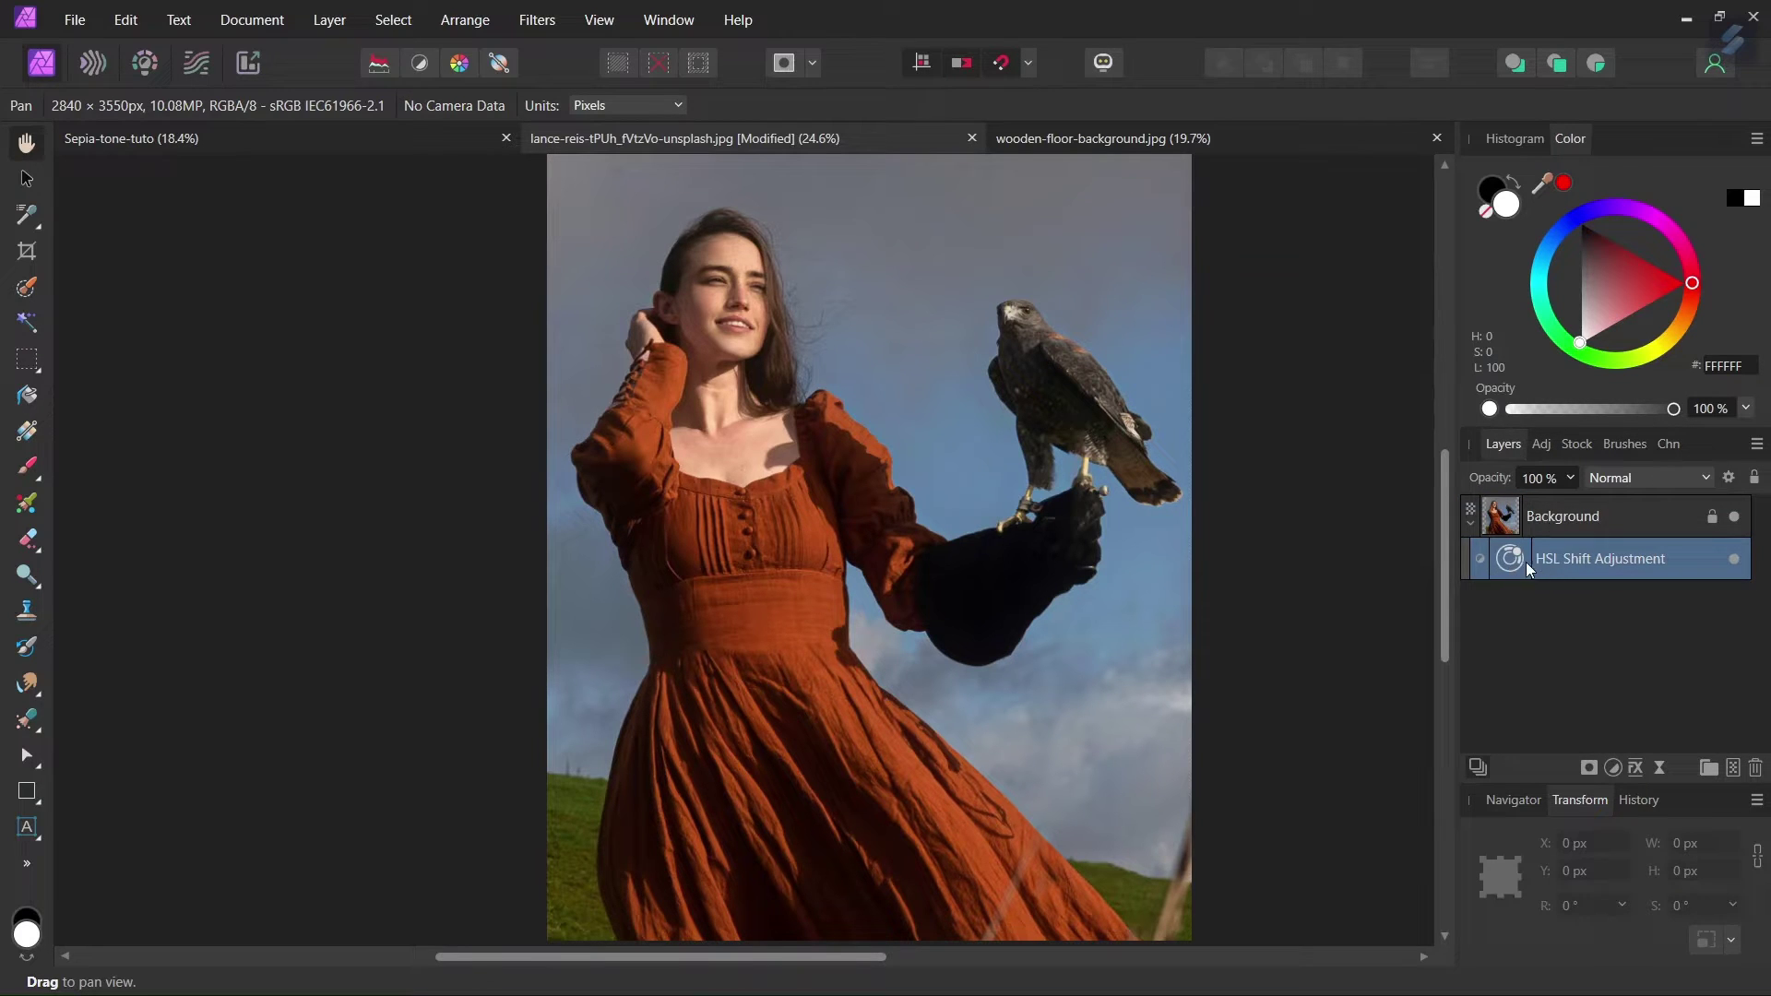
pyautogui.doubleClick(1526, 561)
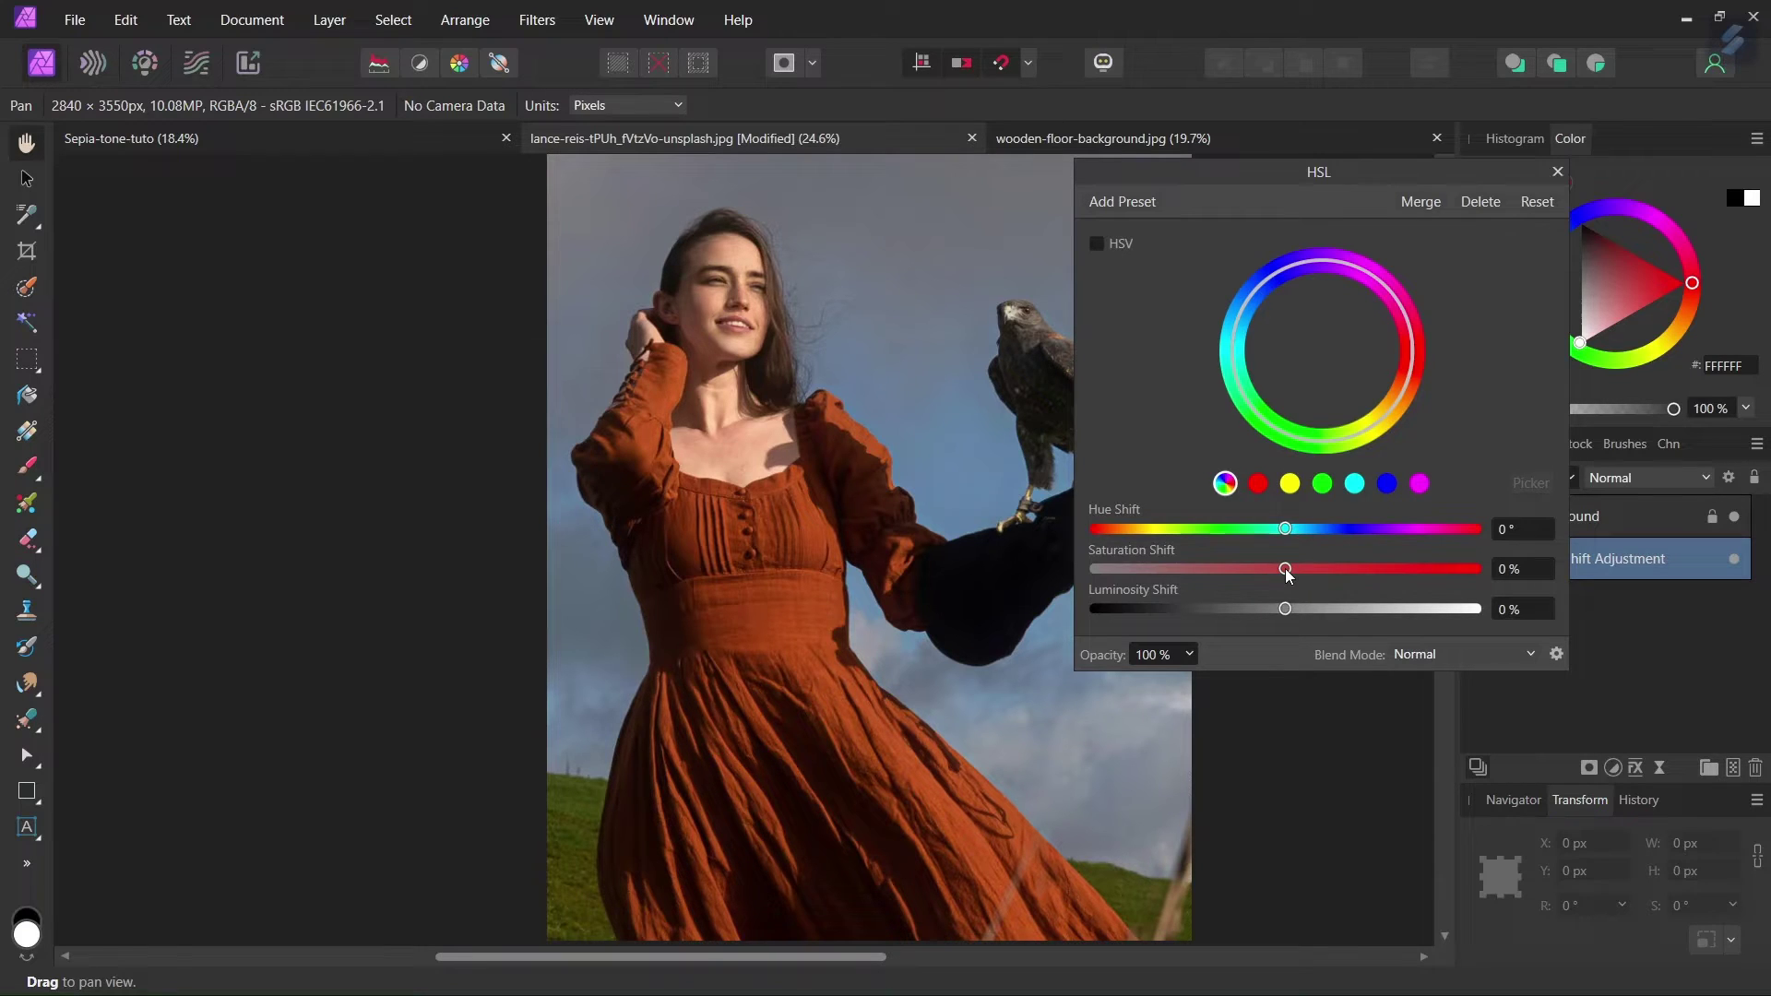
pyautogui.moveTo(1286, 569); pyautogui.dragTo(1191, 572)
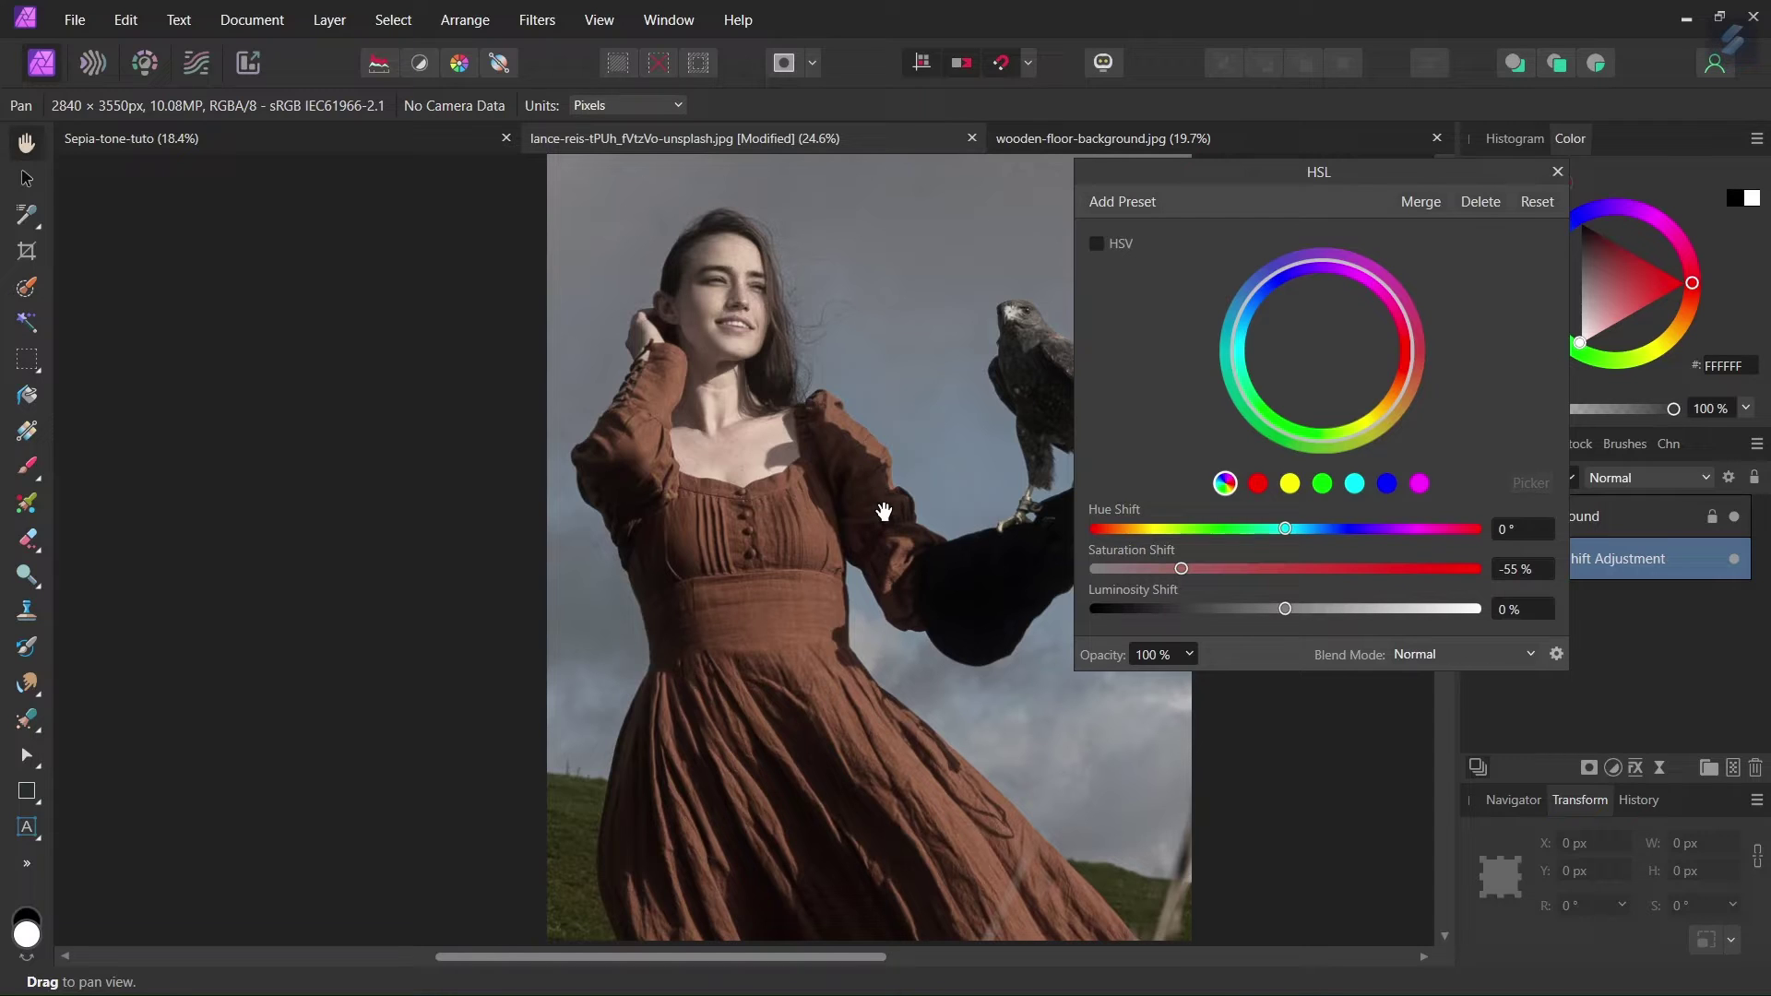
pyautogui.click(1556, 173)
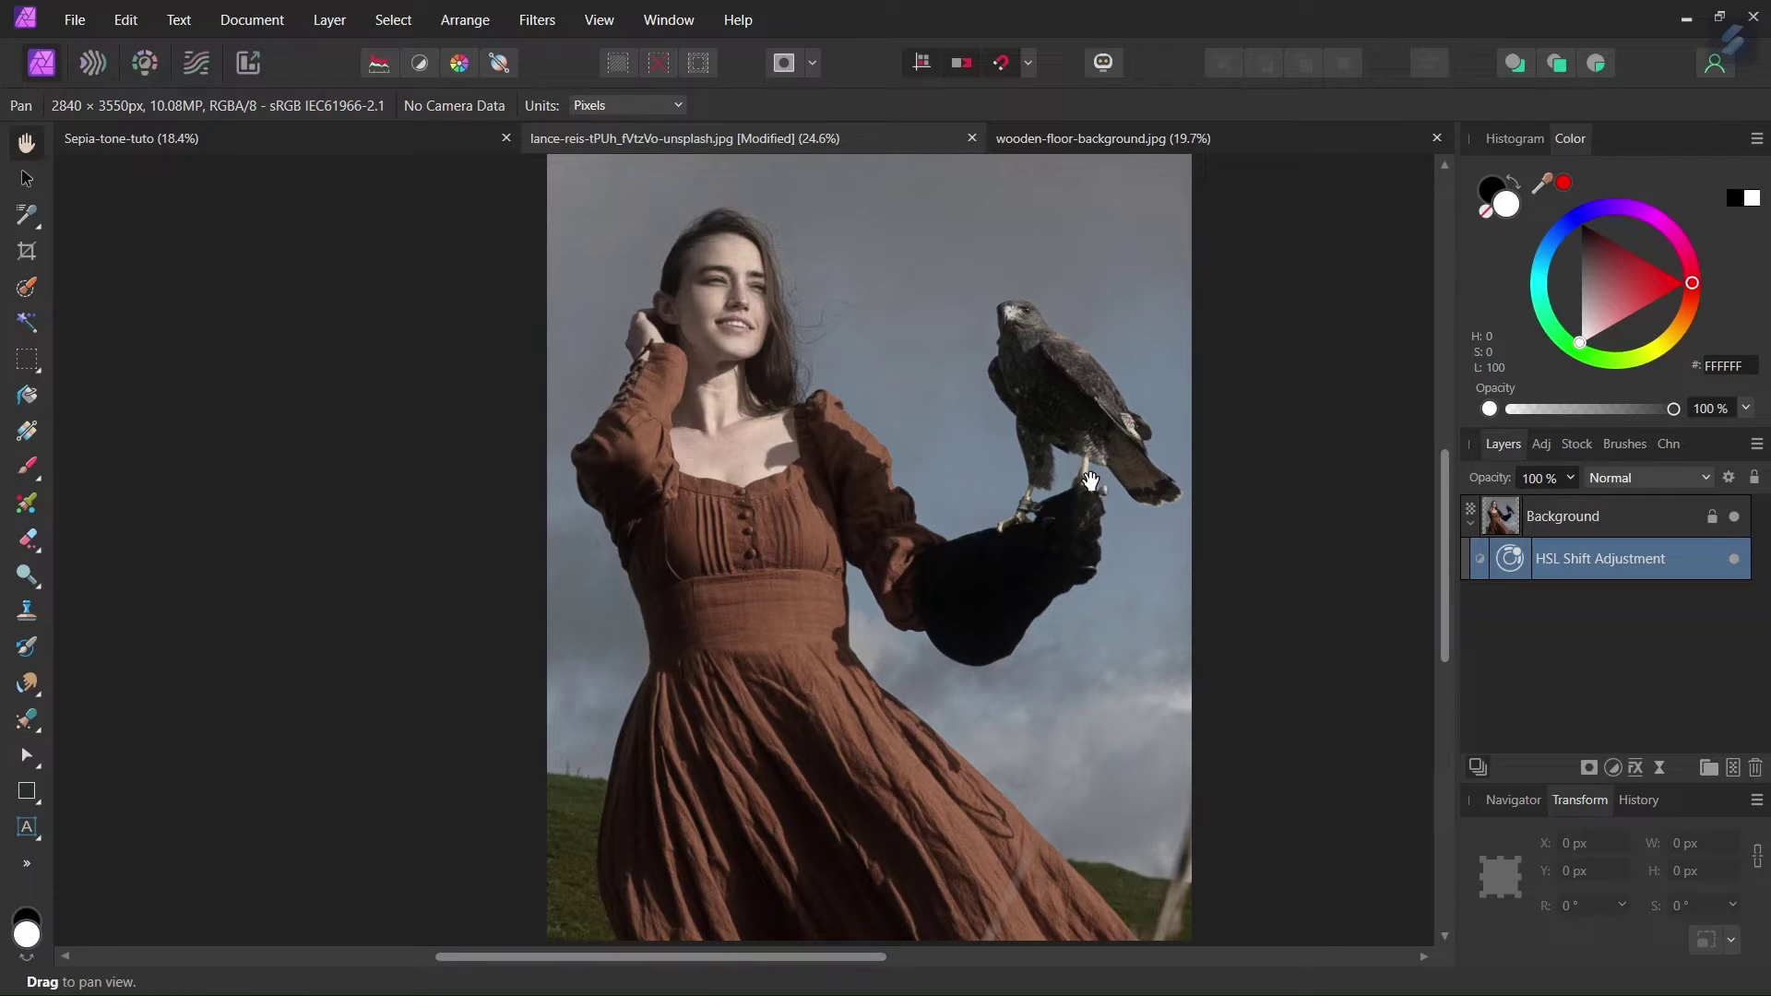
# - Nest a brown #704214 Lens Filter in the photo layer at 65% optical density
pyautogui.click(1613, 767)
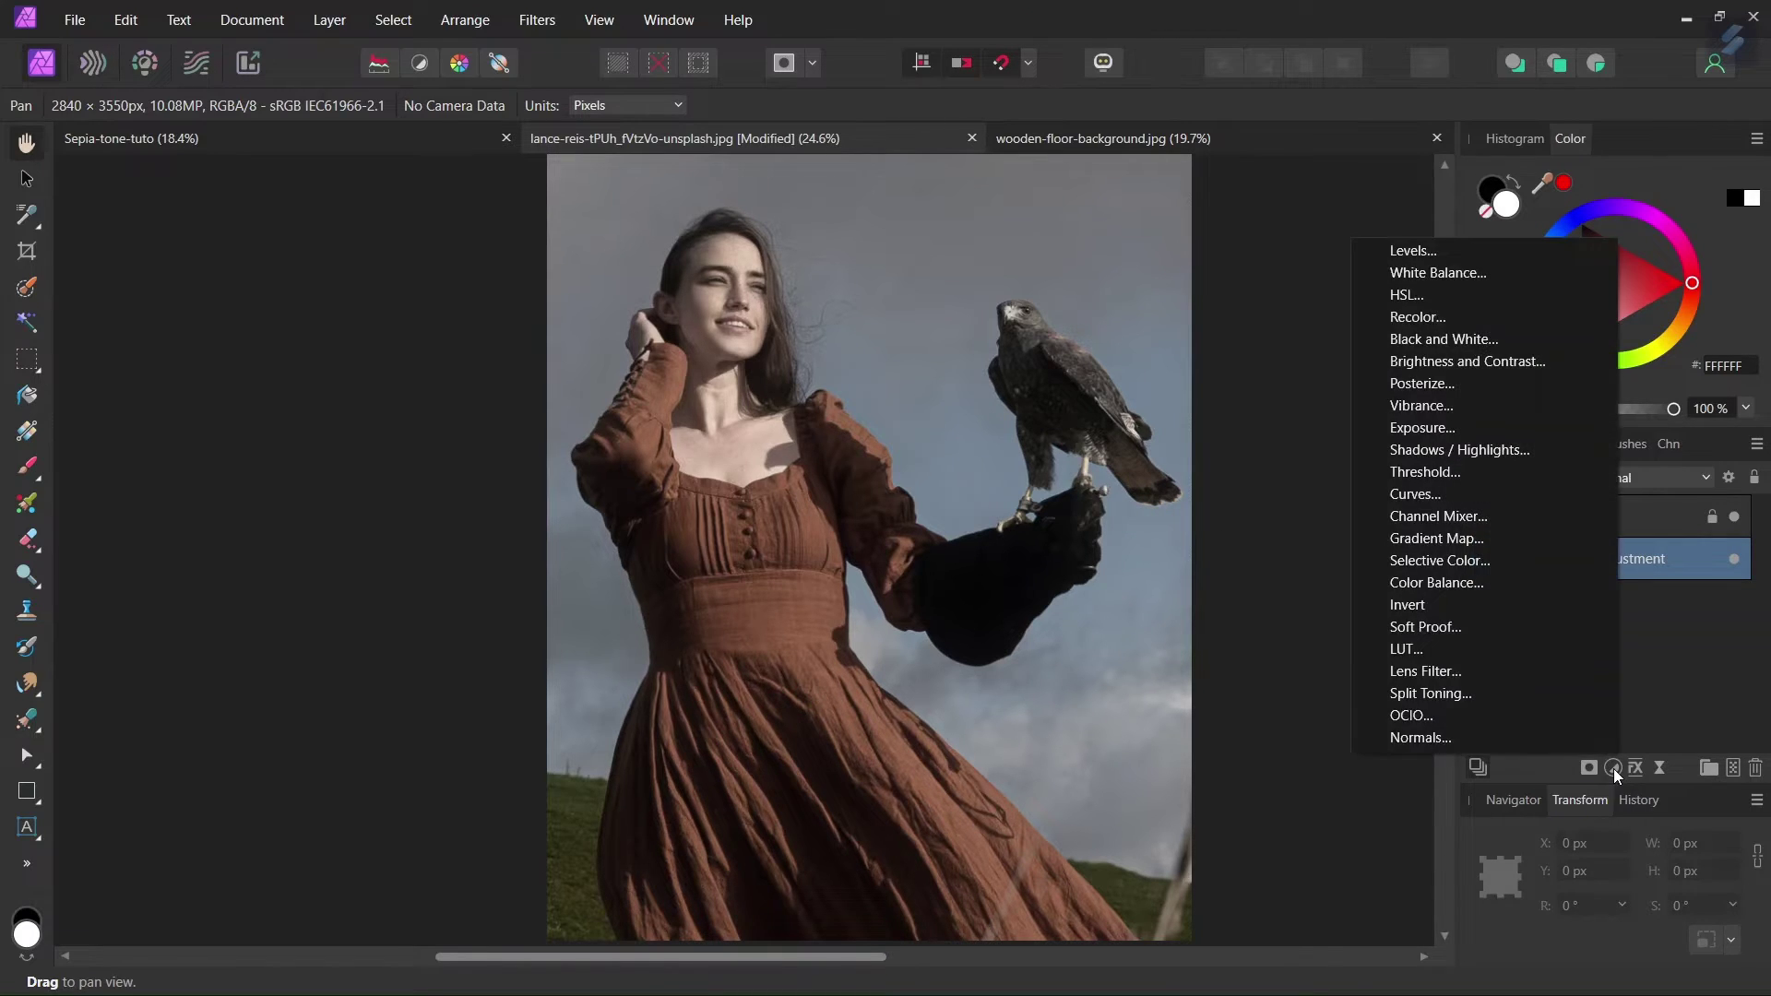
pyautogui.click(1508, 668)
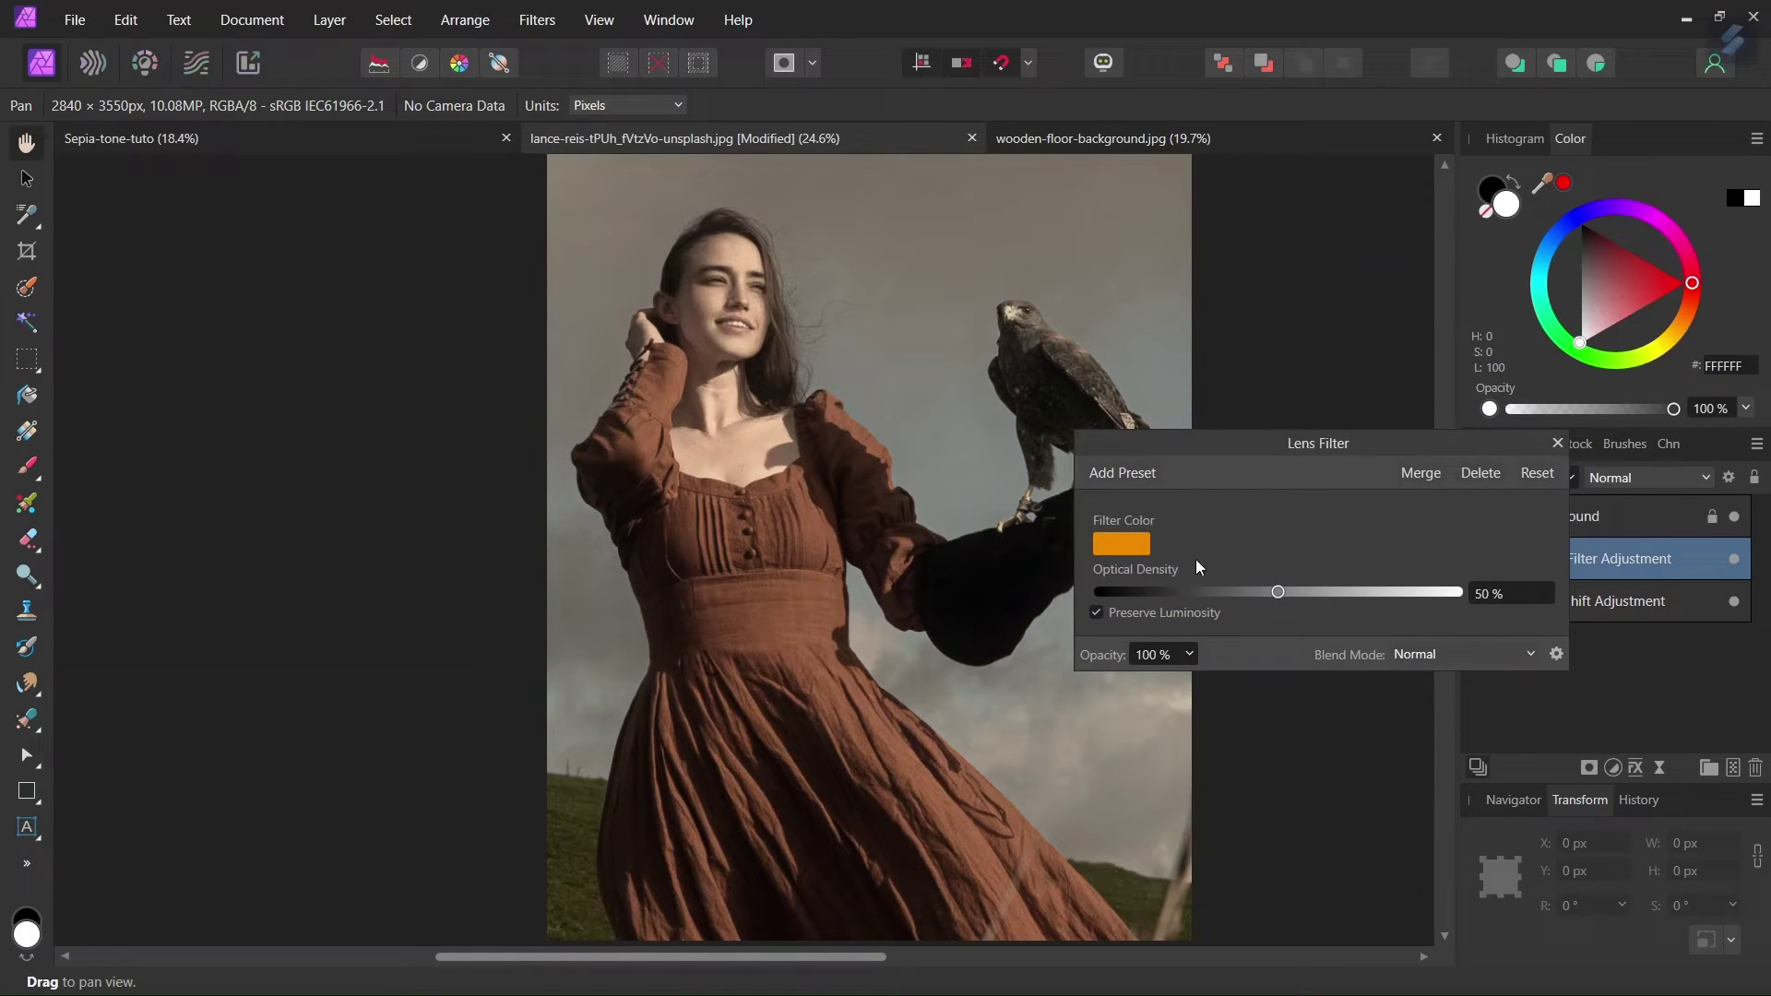
pyautogui.click(1132, 548)
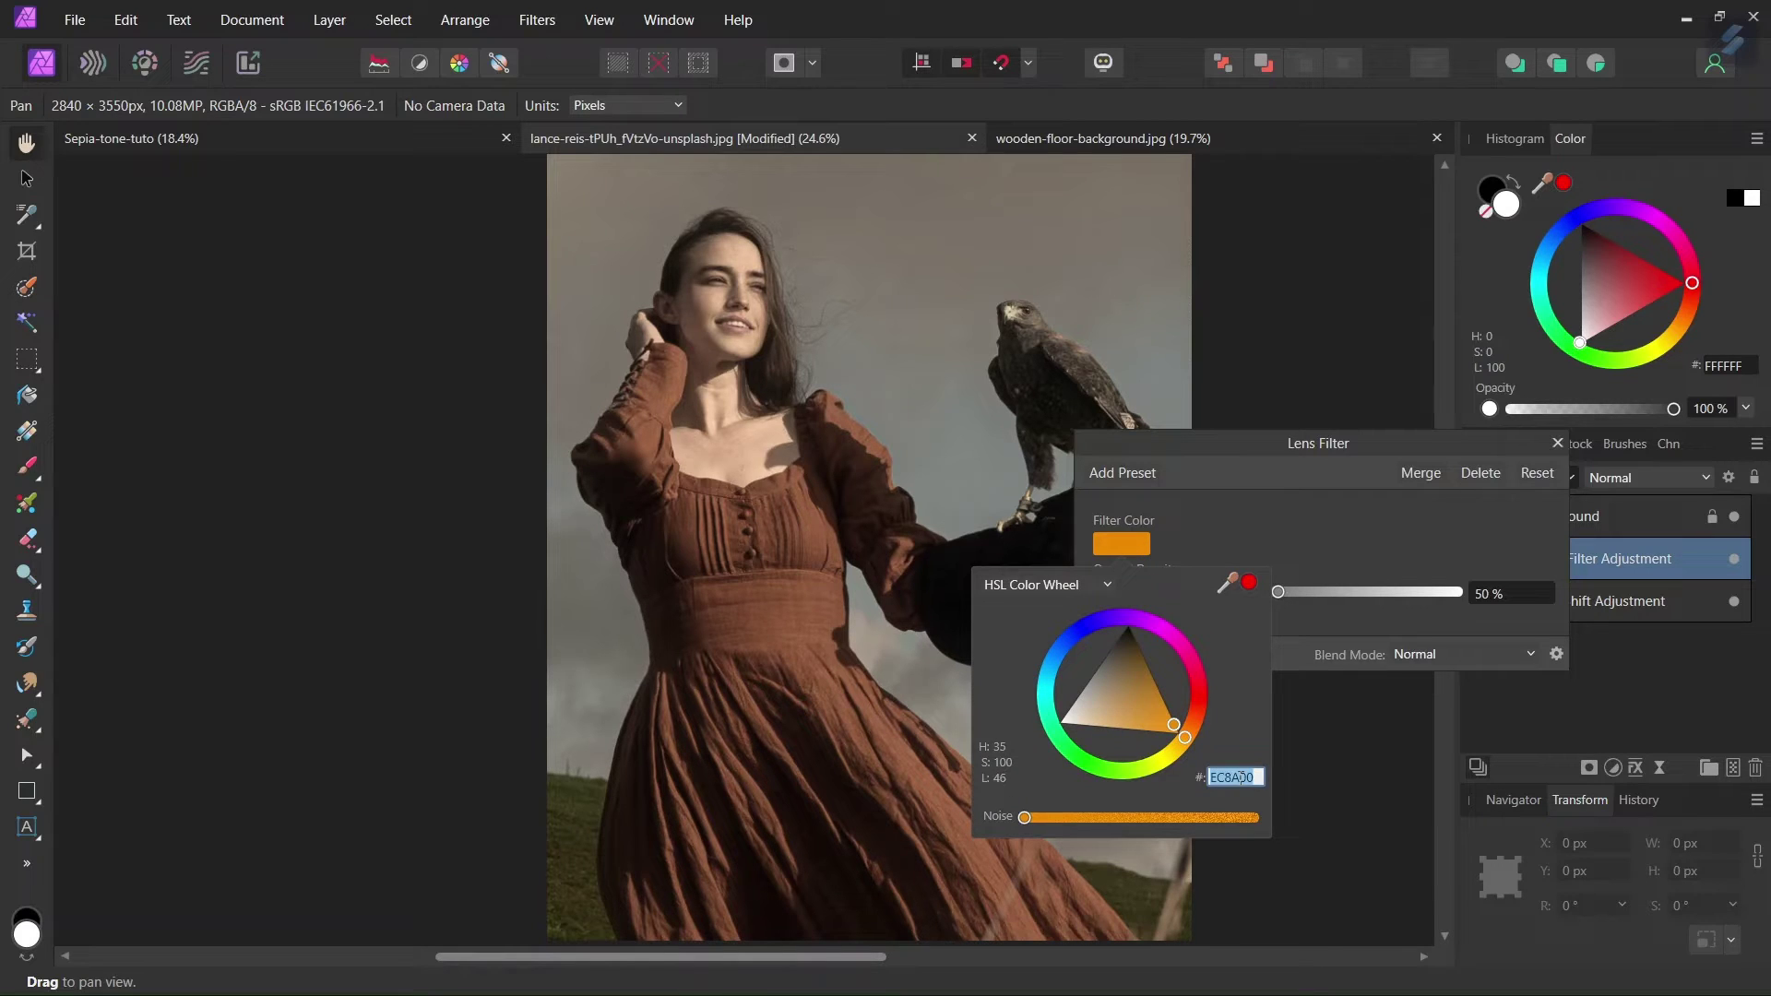
pyautogui.write('704')
pyautogui.write('214')
pyautogui.press('Return')
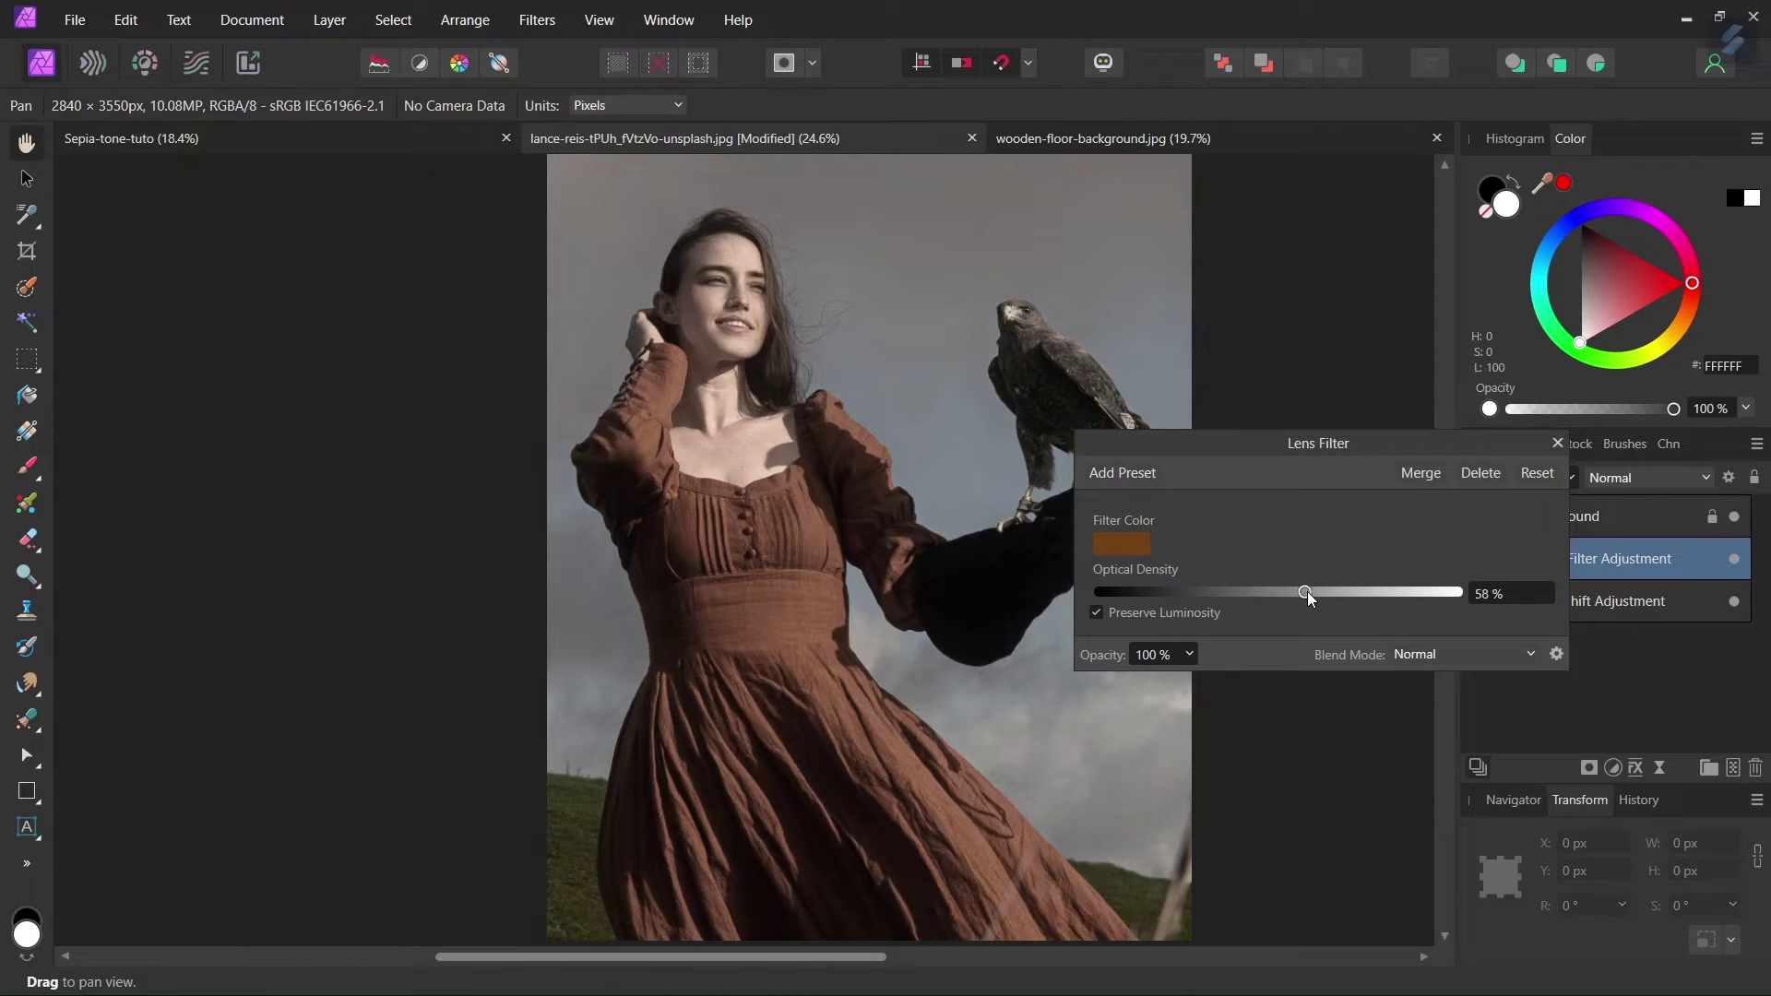
pyautogui.moveTo(1310, 597); pyautogui.dragTo(1335, 600)
pyautogui.click(1557, 447)
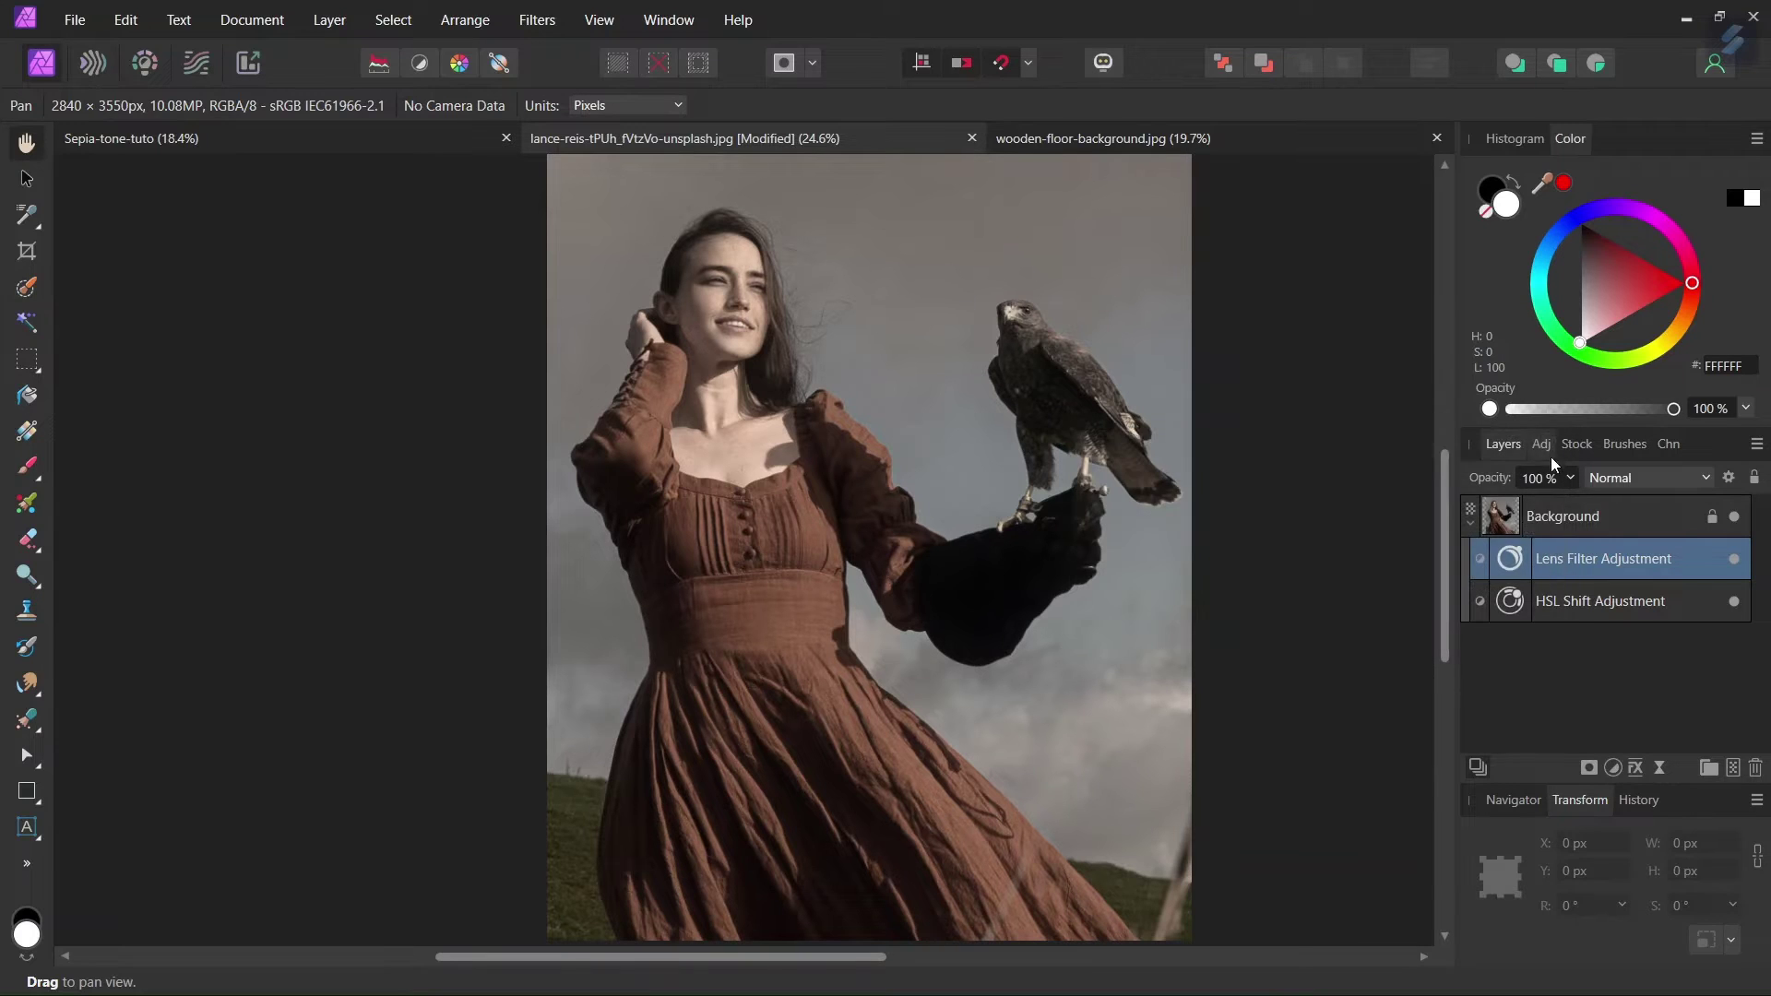
pyautogui.click(1469, 523)
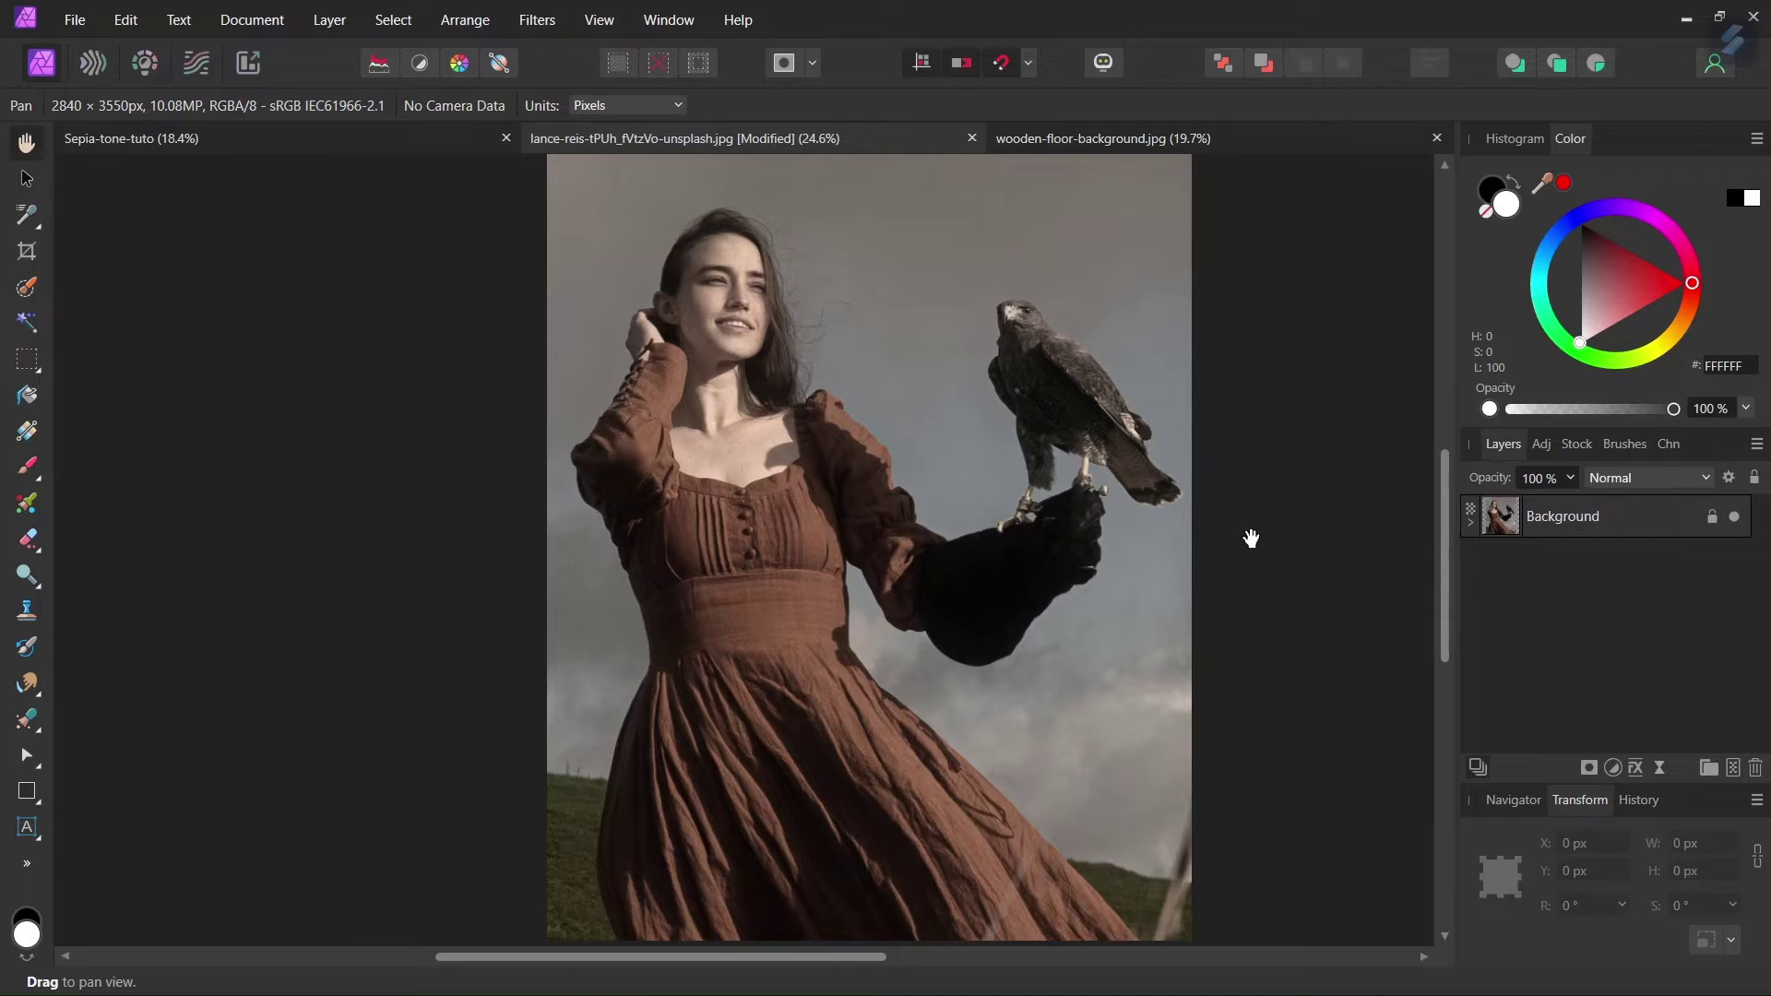
# - Place the wooden-floor-background texture file into the falcon photo document
pyautogui.scroll(-1, 1205, 546)
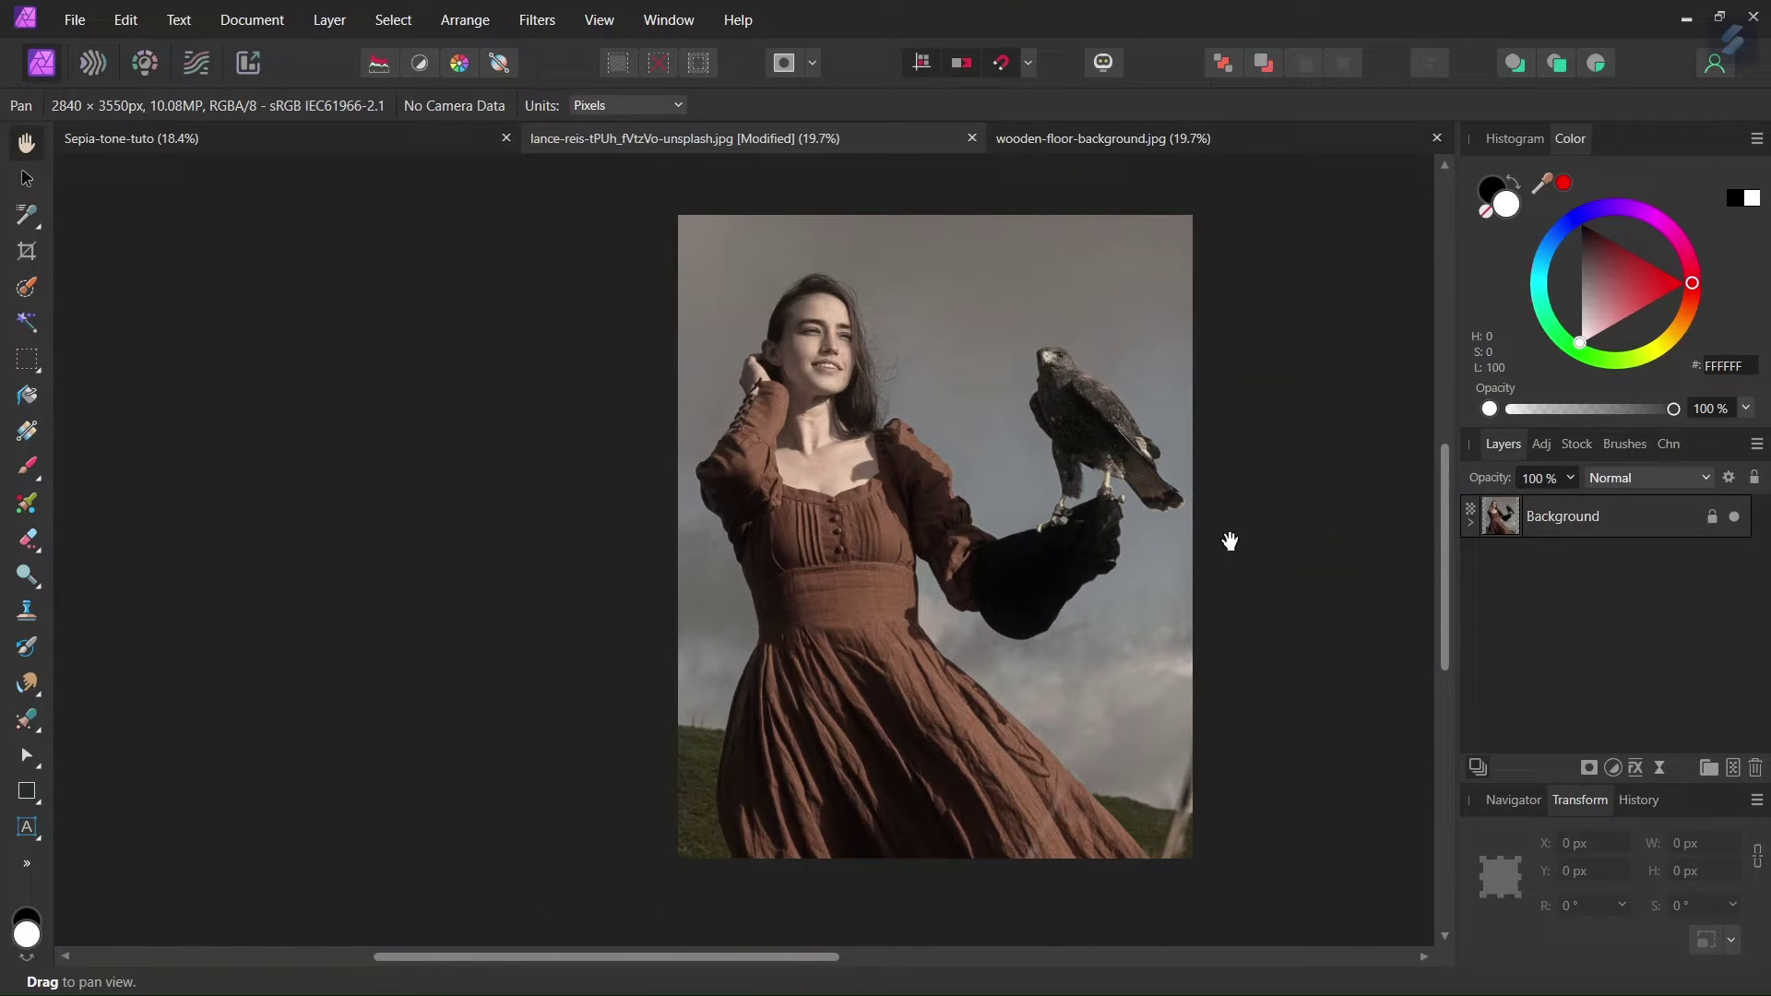
pyautogui.click(88, 26)
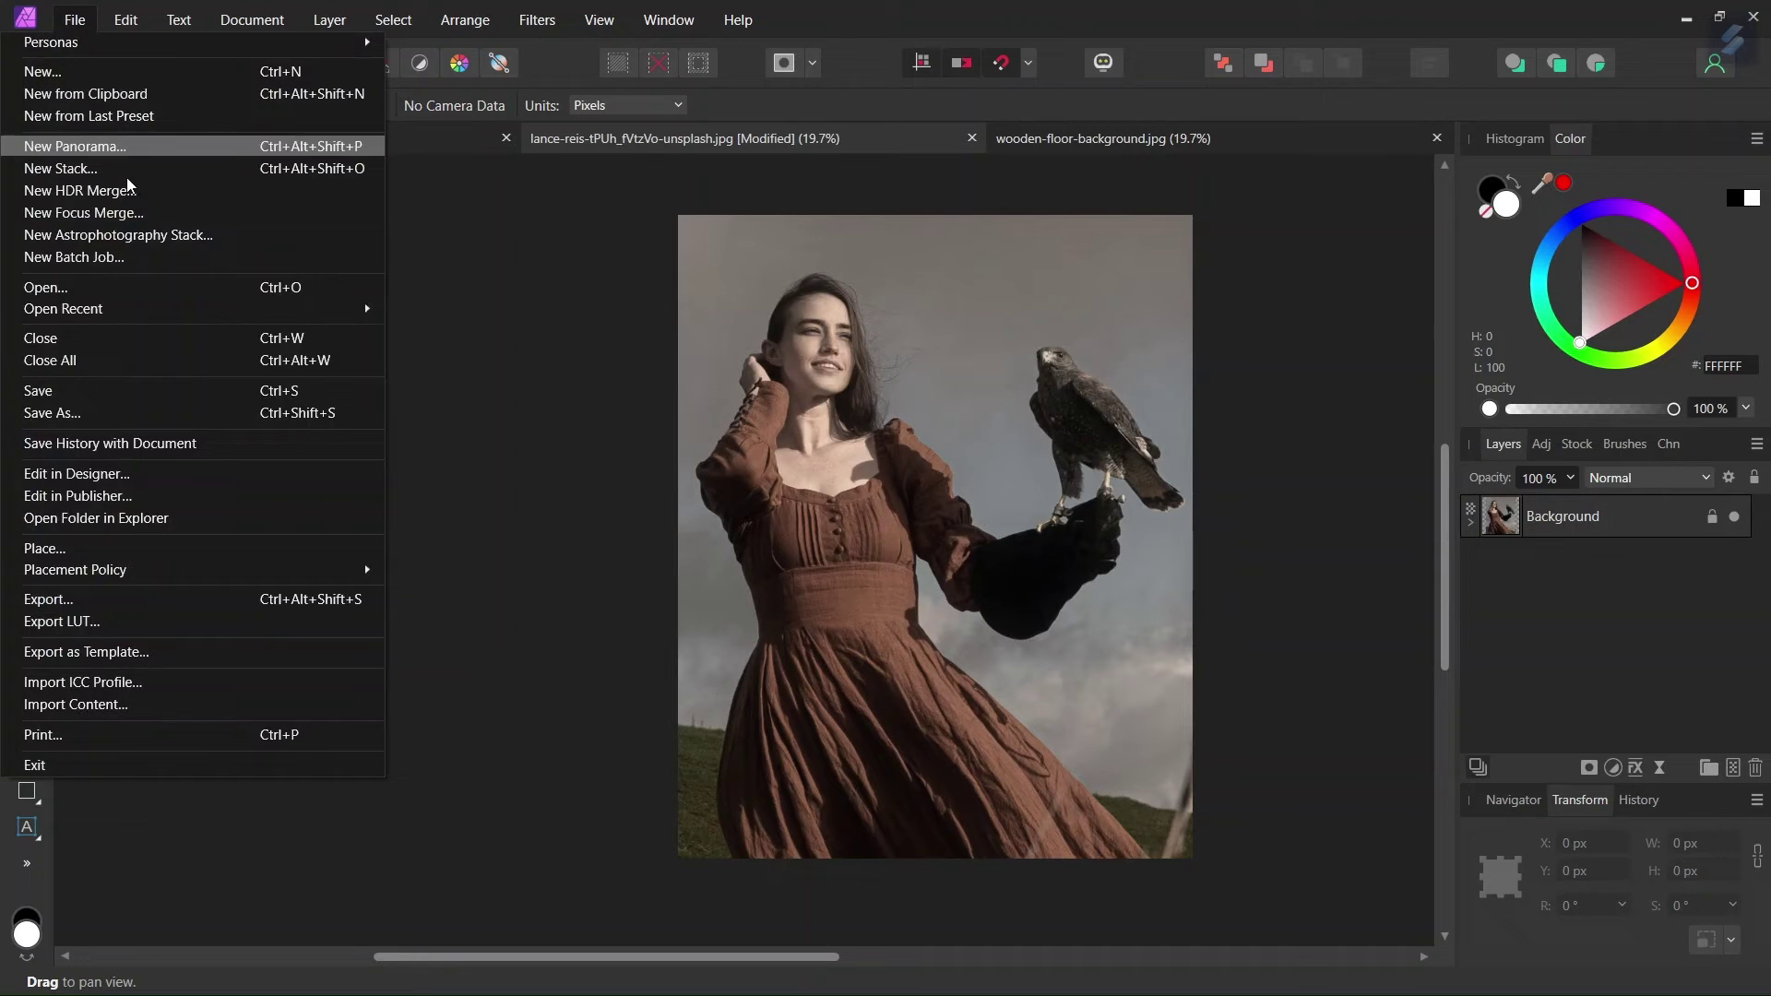
pyautogui.click(146, 550)
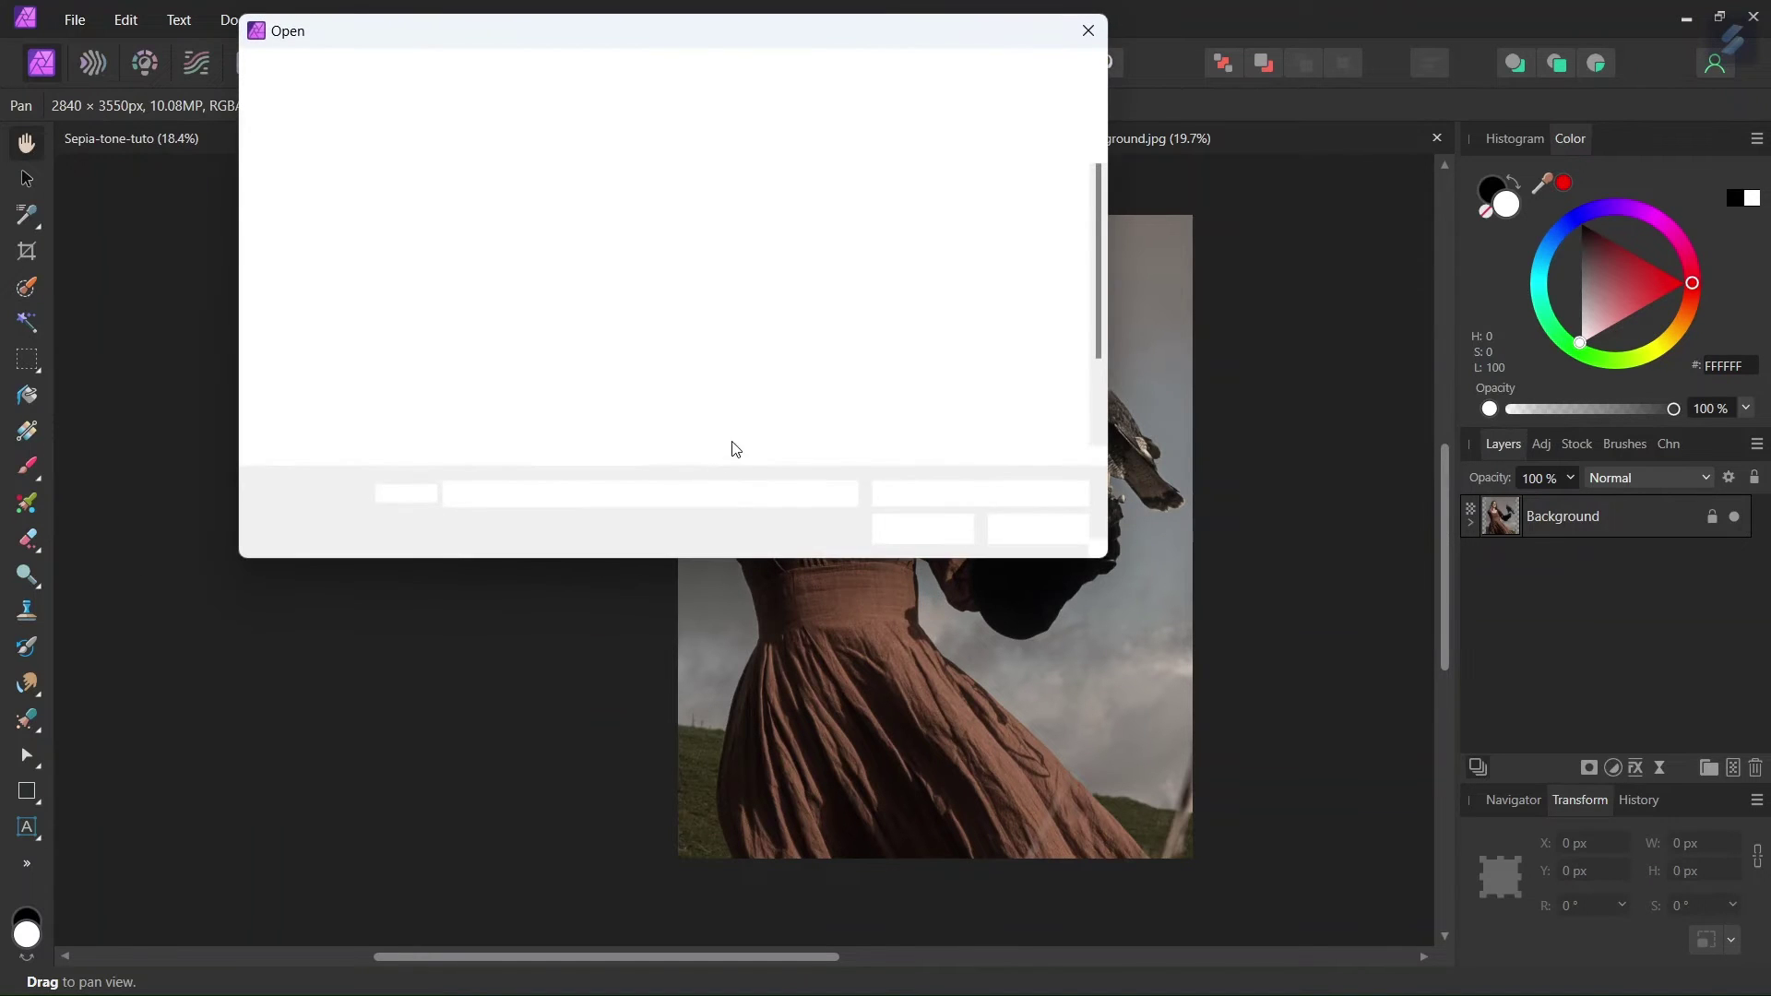
pyautogui.scroll(-2, 752, 378)
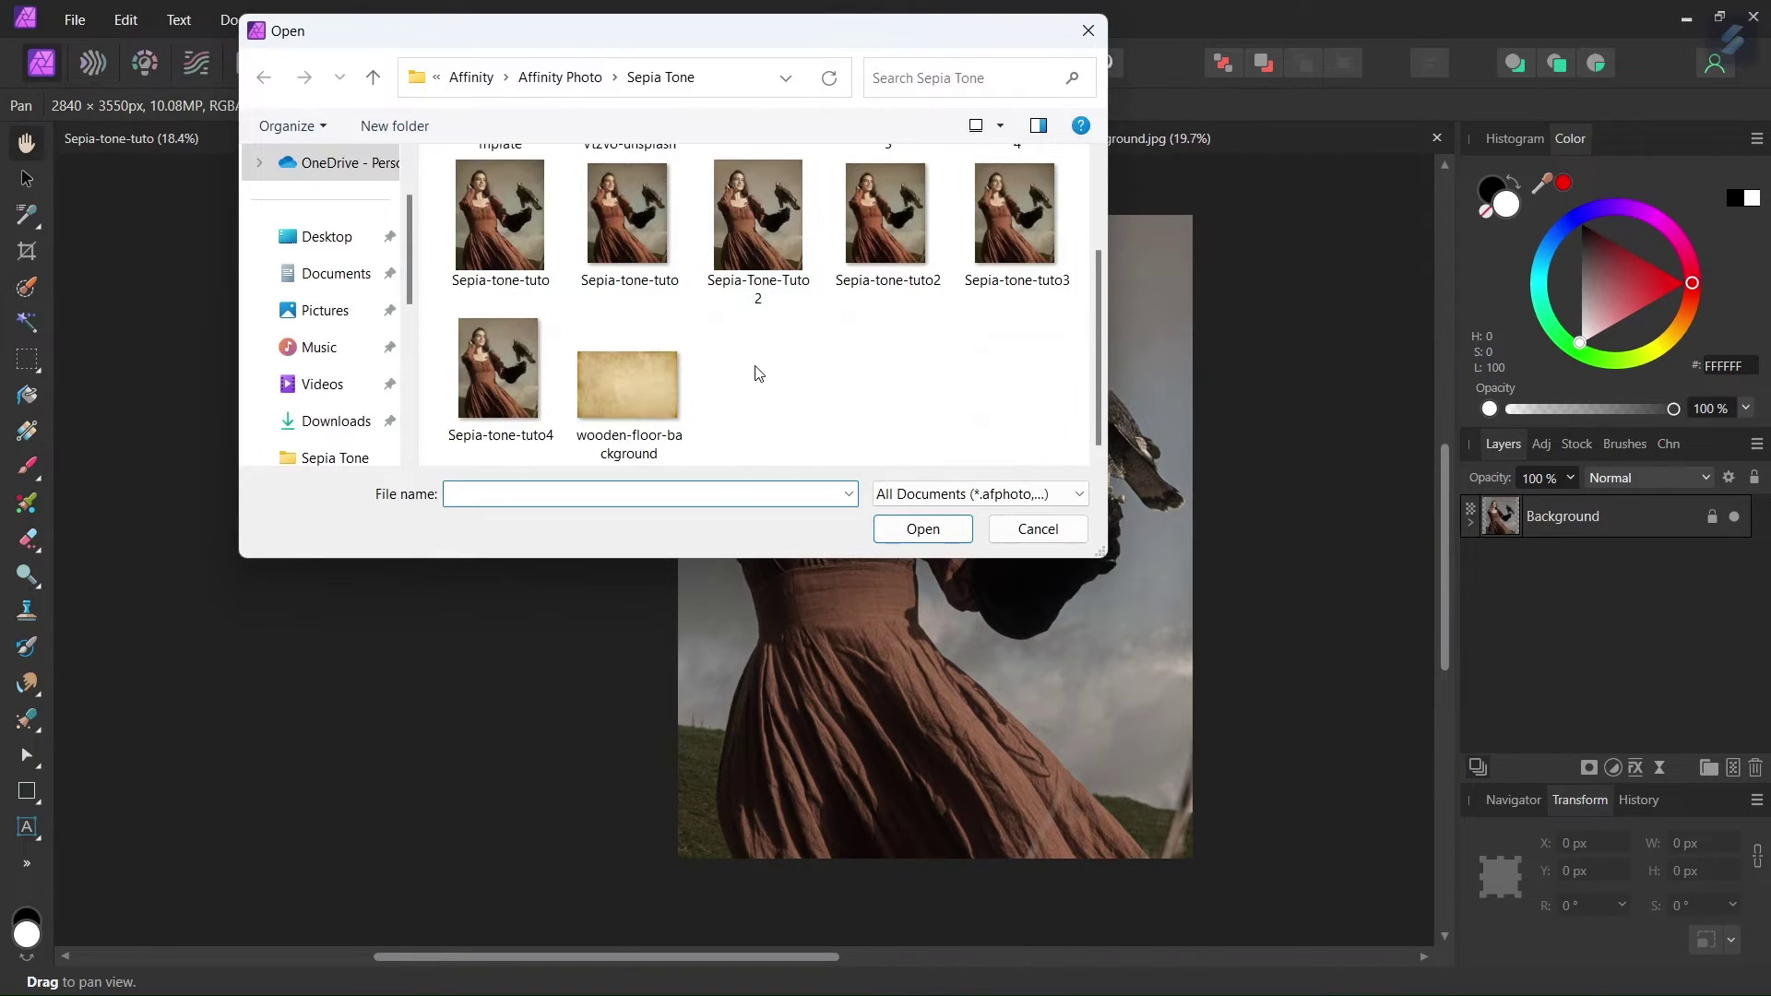
pyautogui.doubleClick(624, 399)
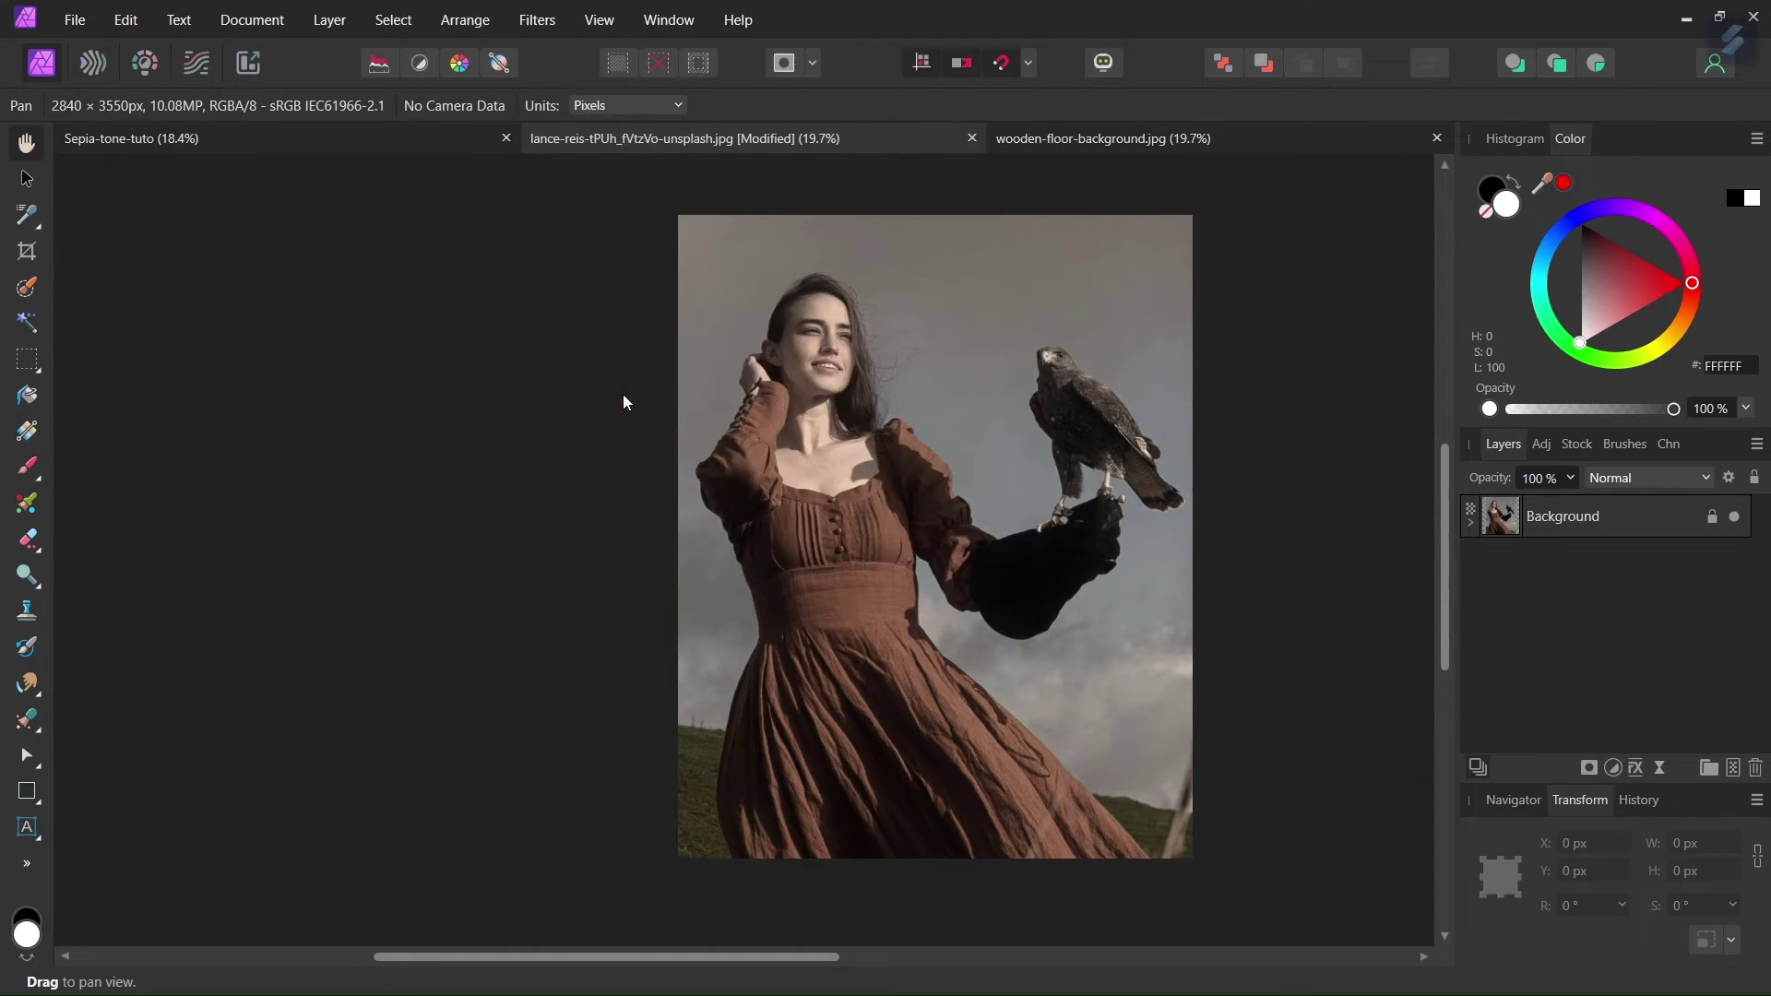
pyautogui.click(937, 538)
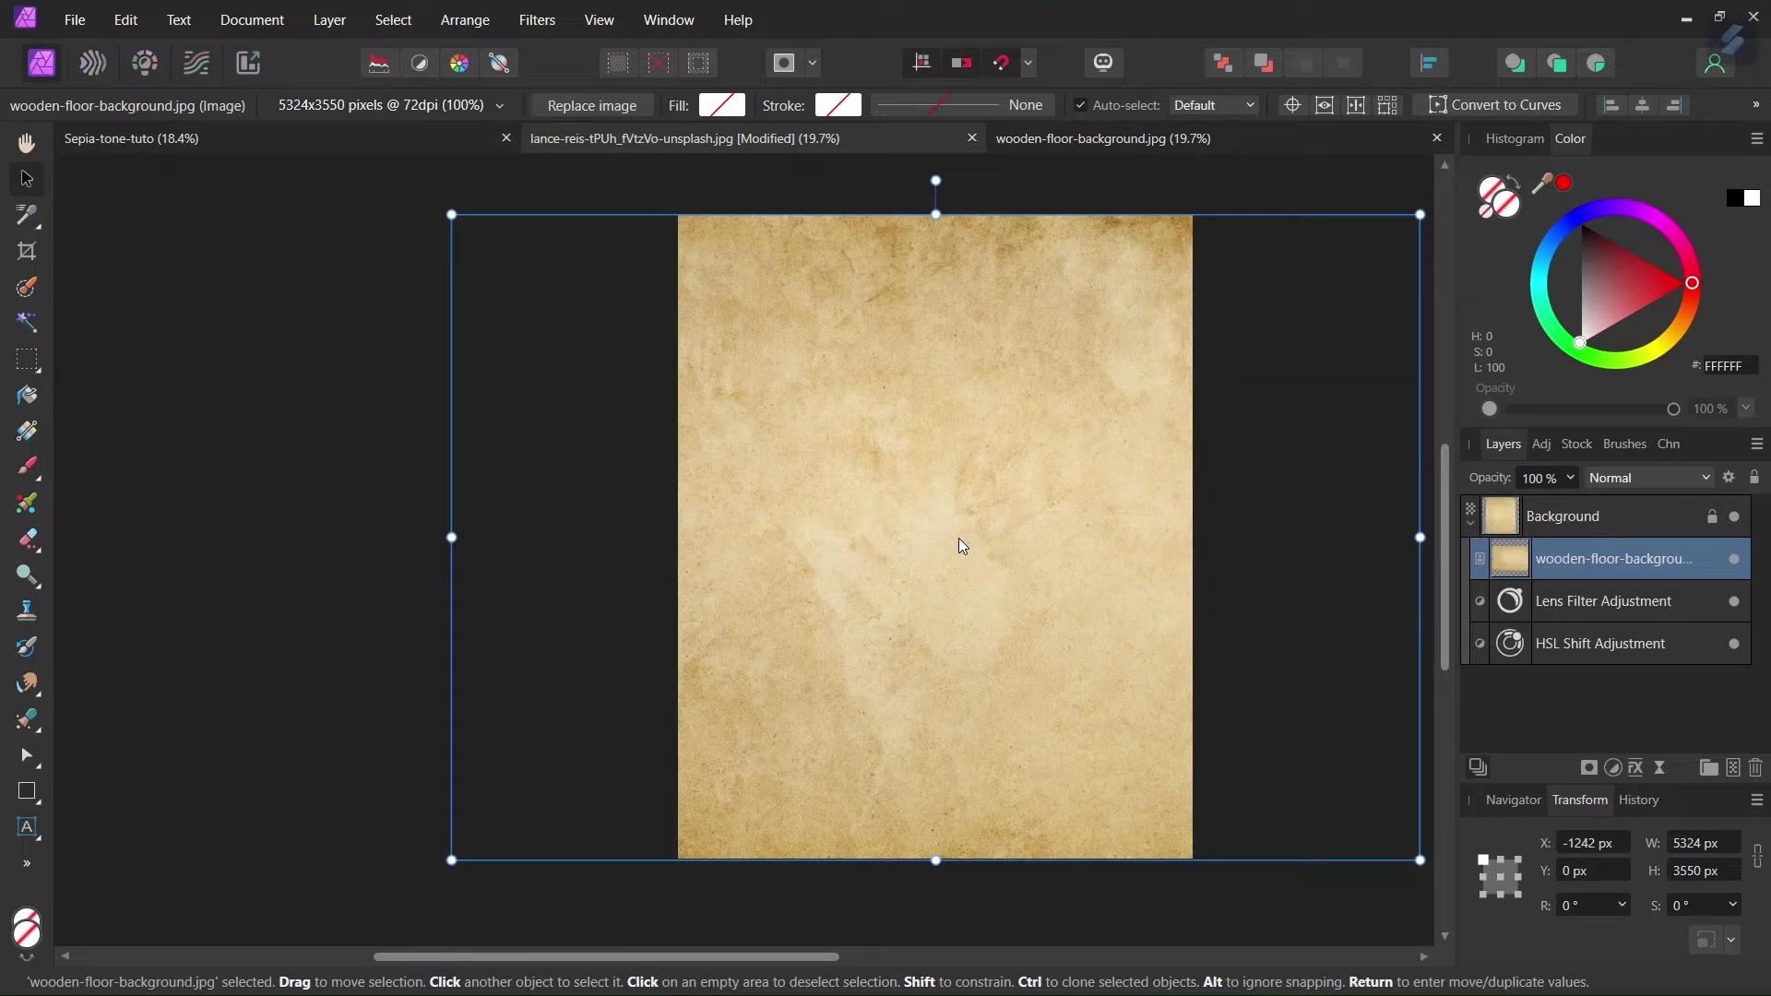
# - Rotate the texture 90° and resize it to cover the canvas at 3550×2840 px
pyautogui.scroll(-3, 959, 546)
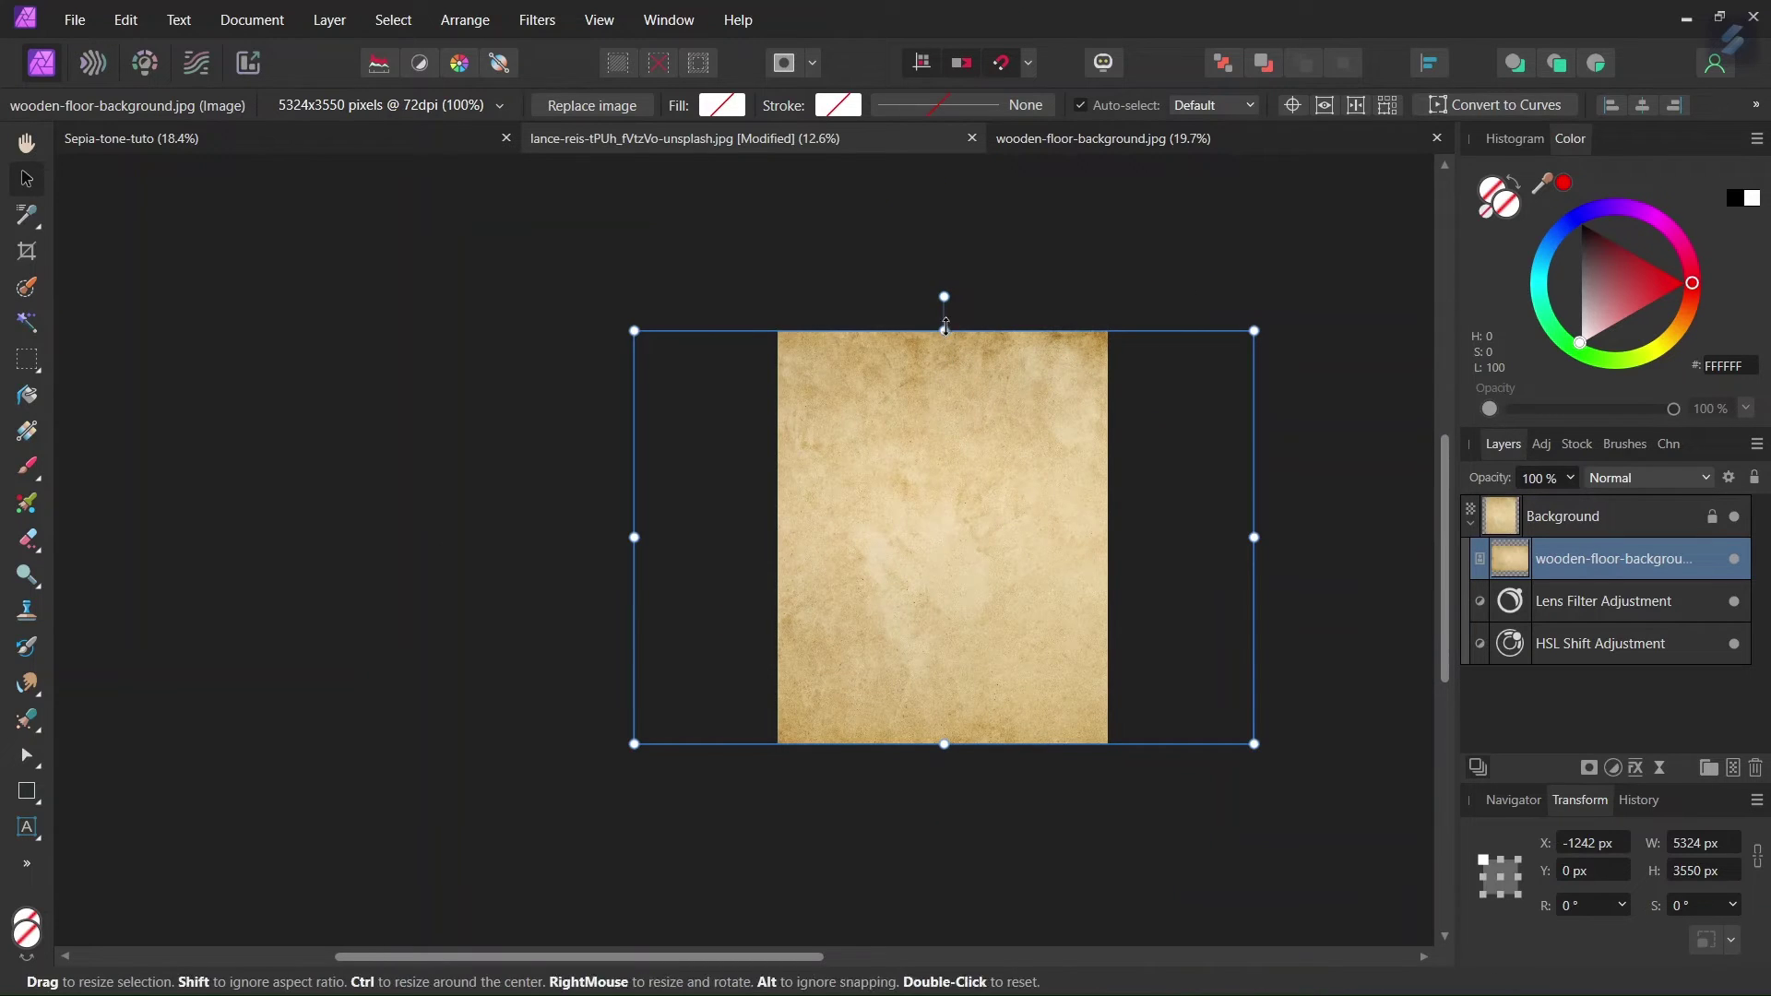
pyautogui.moveTo(943, 295); pyautogui.dragTo(715, 376)
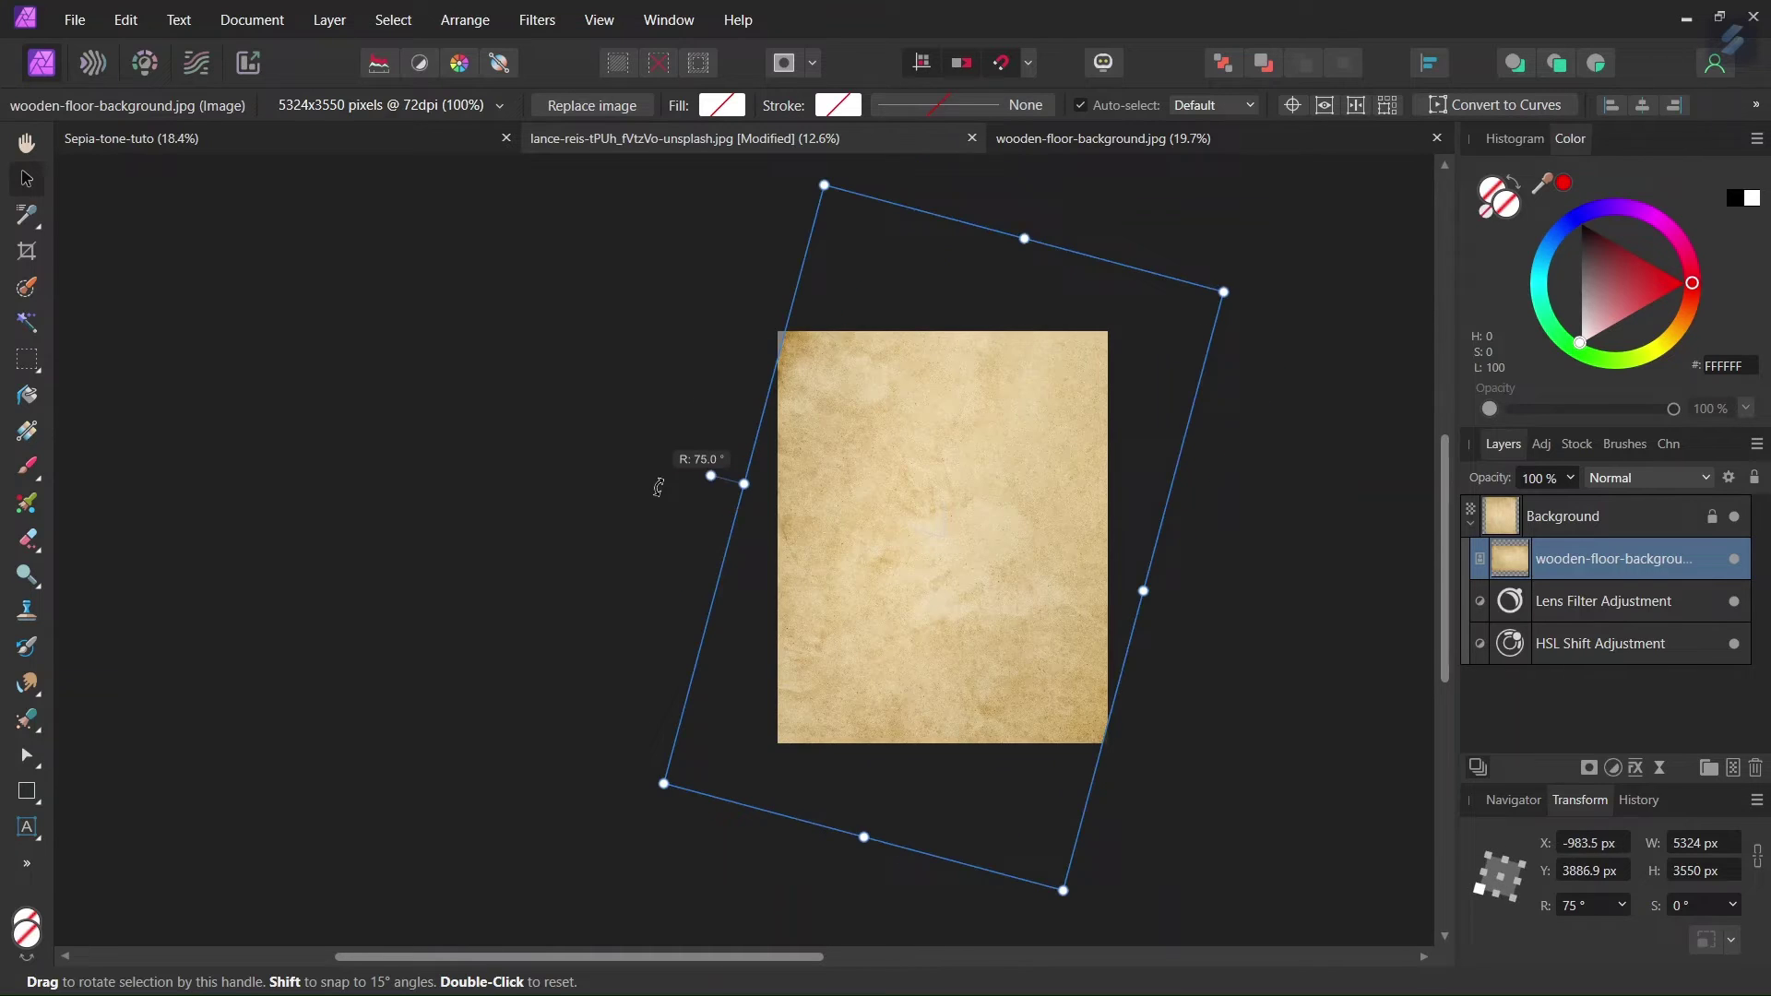
pyautogui.moveTo(715, 376); pyautogui.dragTo(661, 517)
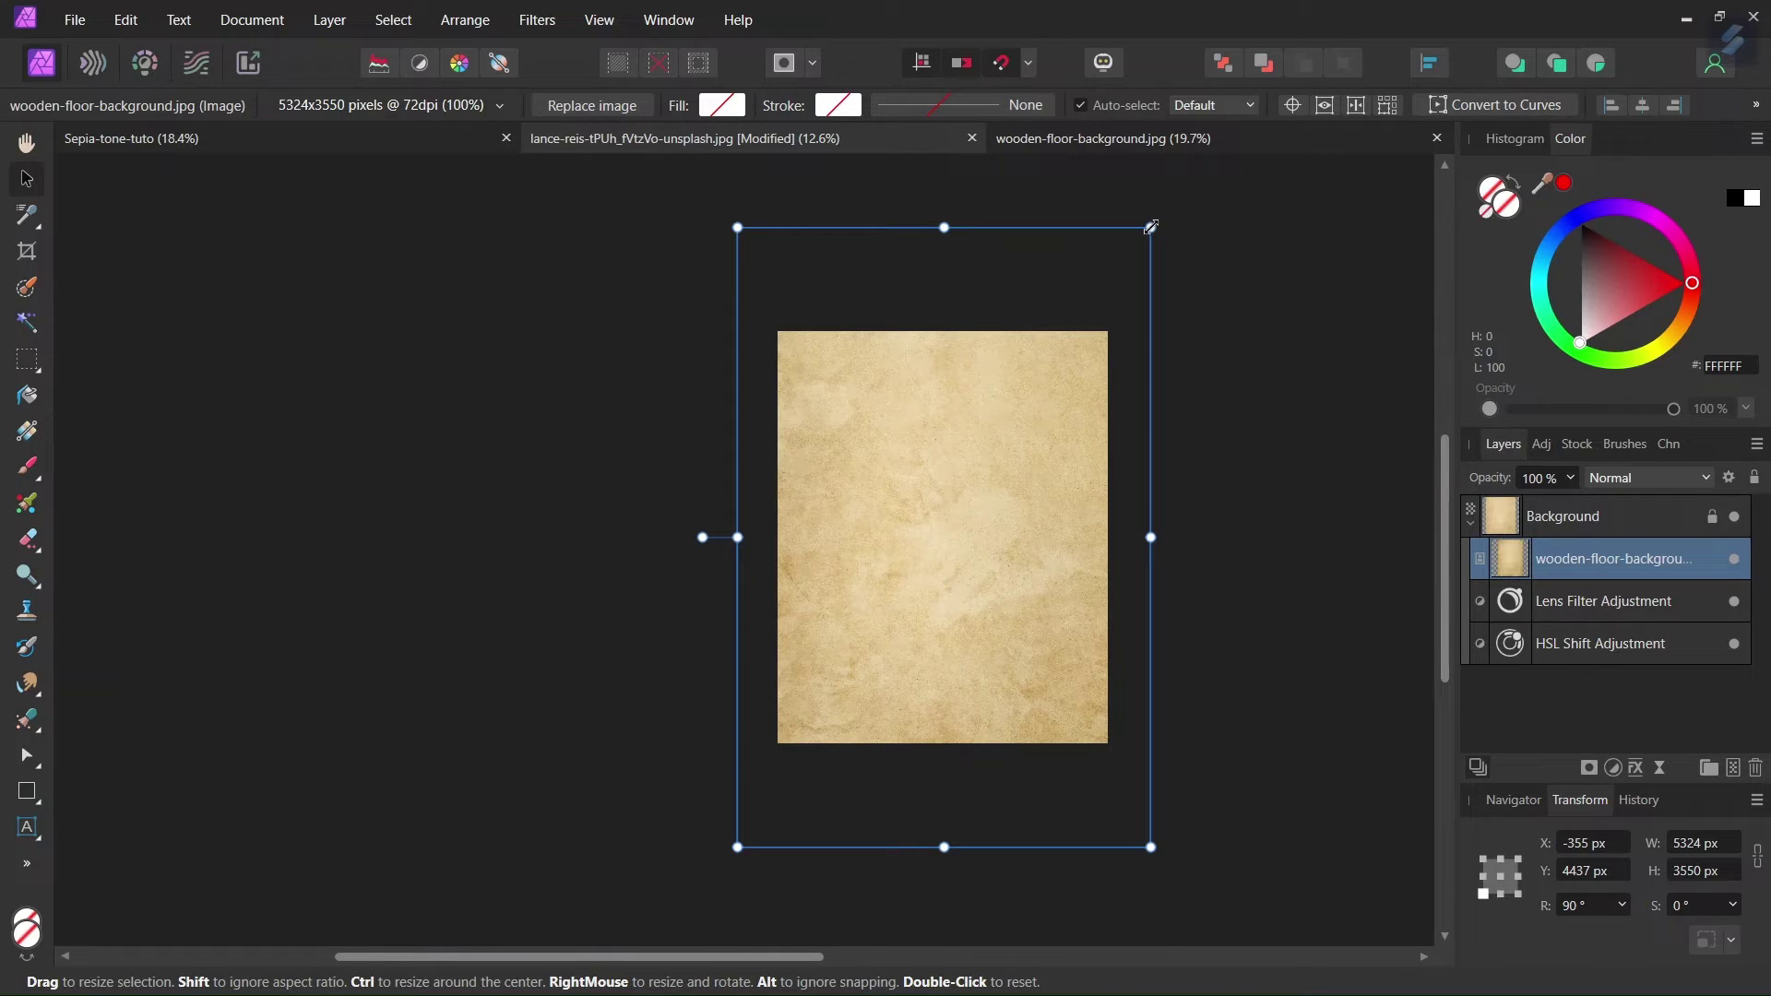
pyautogui.moveTo(1151, 227); pyautogui.dragTo(1109, 290)
pyautogui.moveTo(943, 290); pyautogui.dragTo(943, 331)
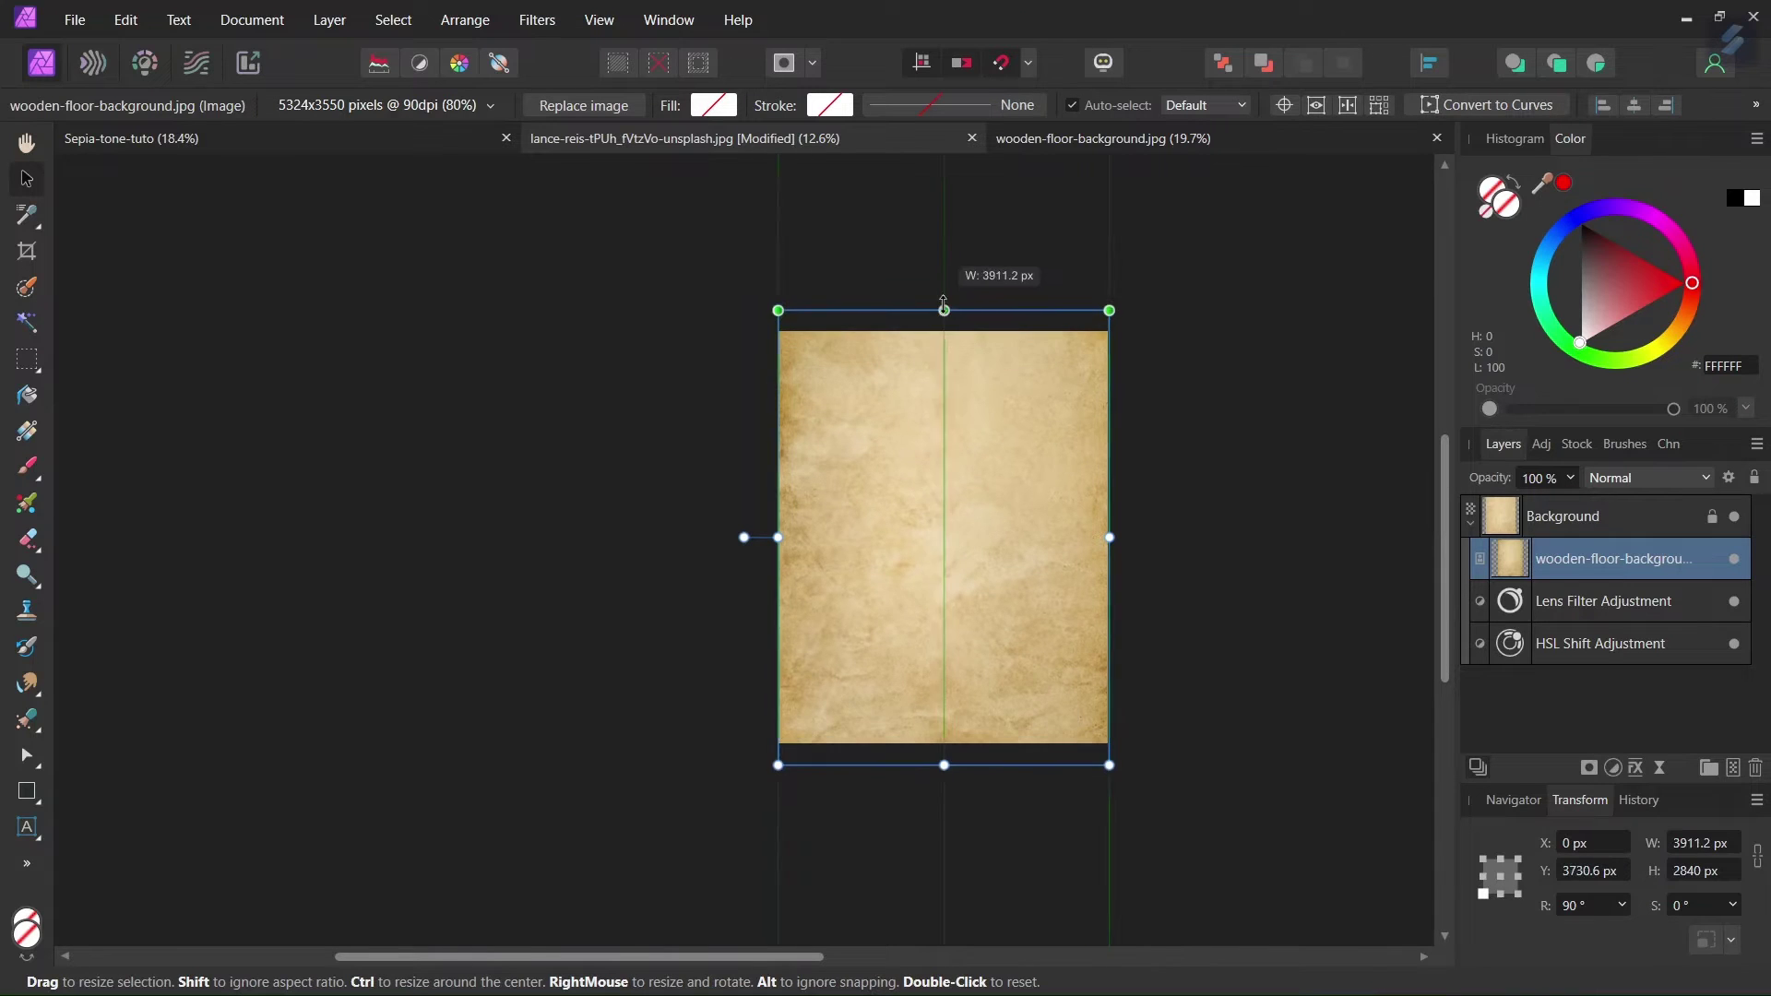
pyautogui.scroll(1, 926, 568)
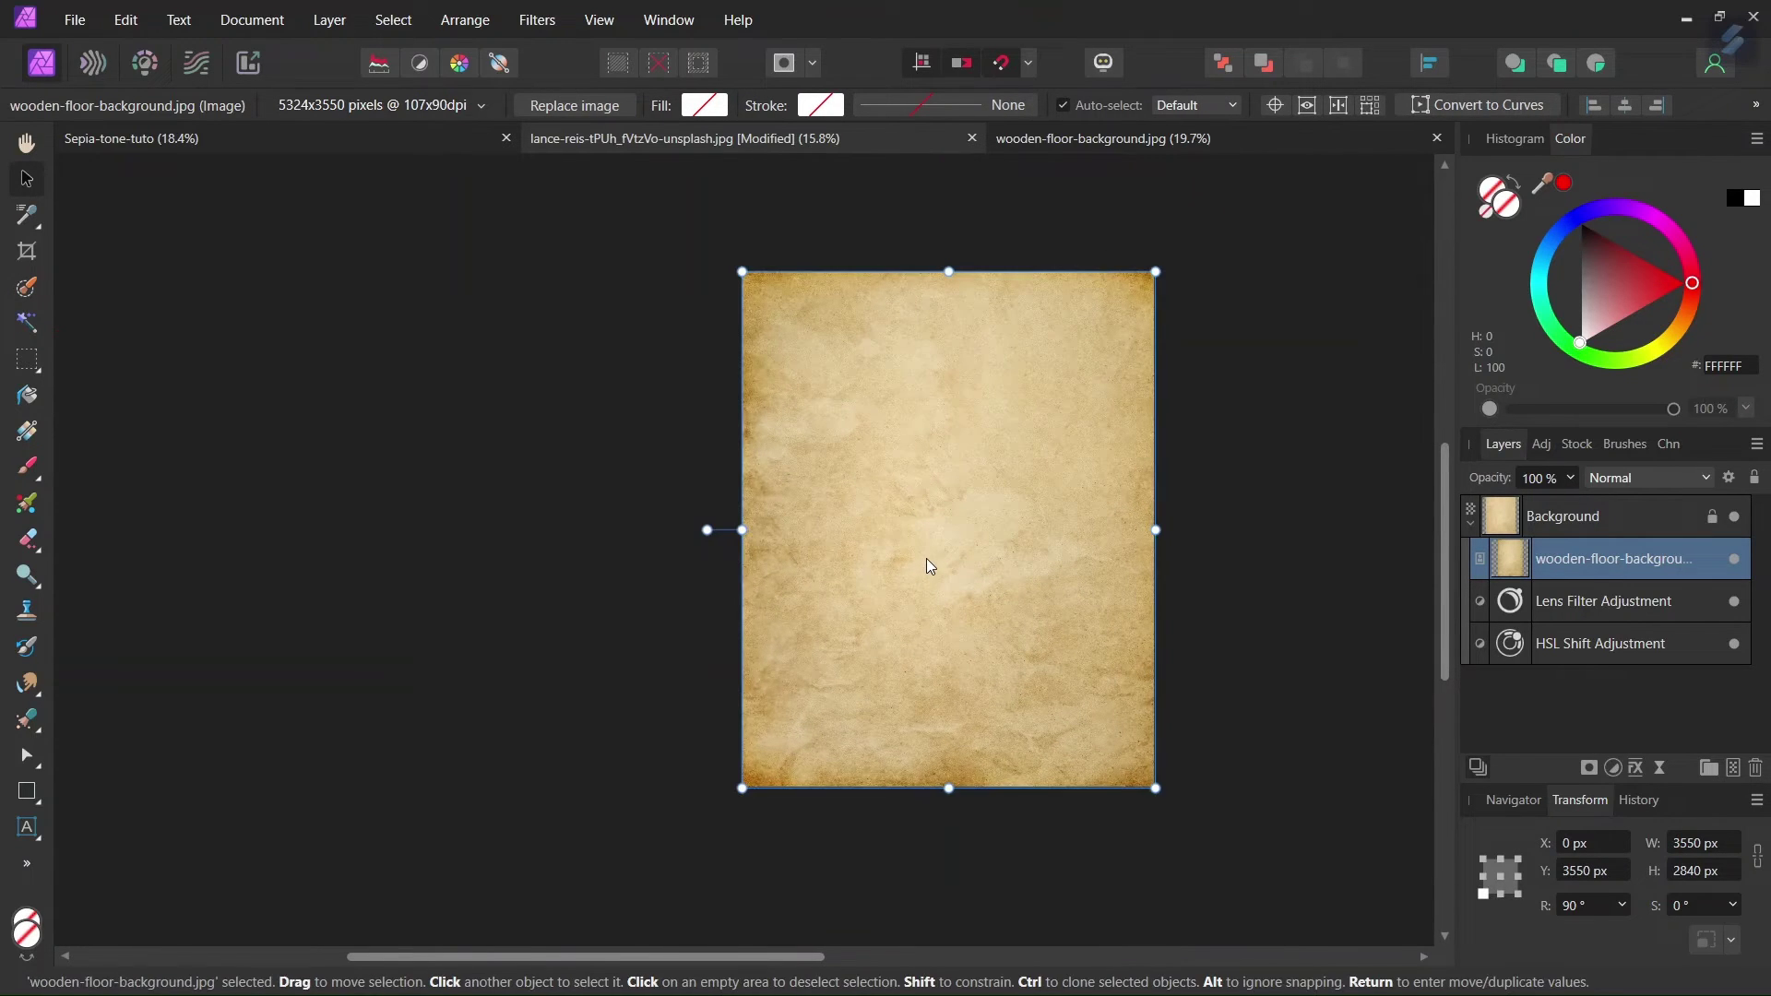
pyautogui.scroll(1, 928, 550)
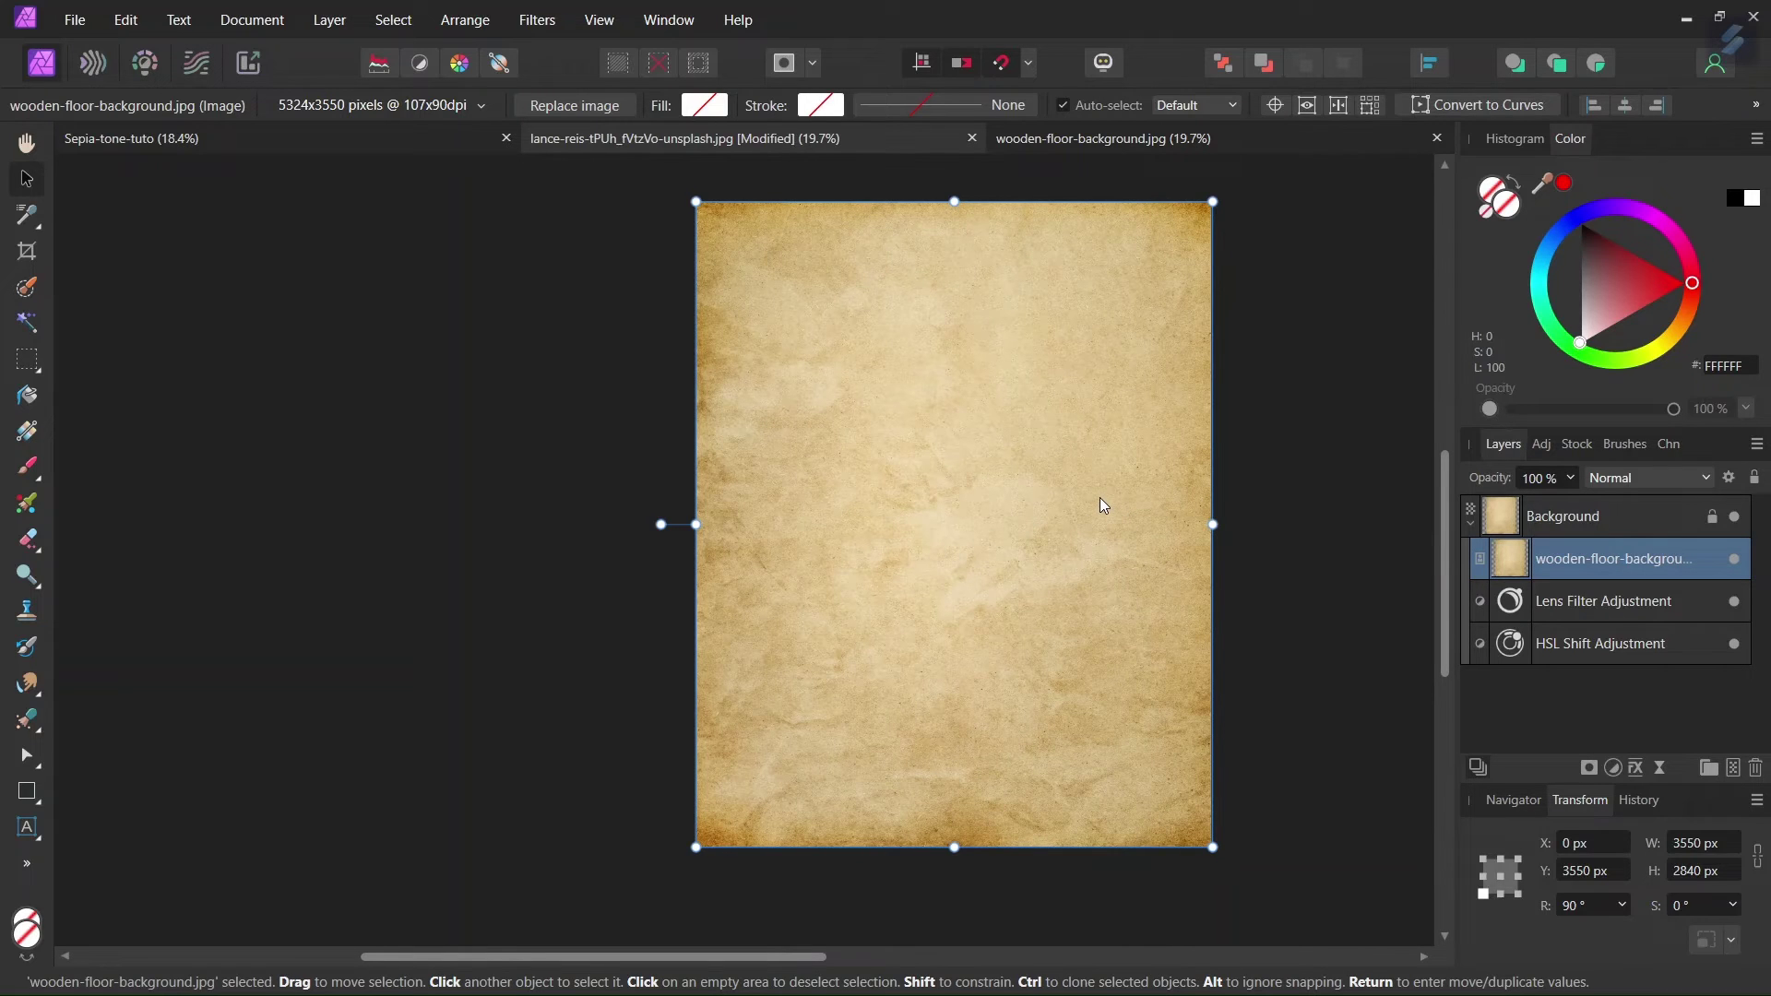
# - Set the texture layer to Overlay at 25% opacity, then toggle it to compare
pyautogui.click(1652, 477)
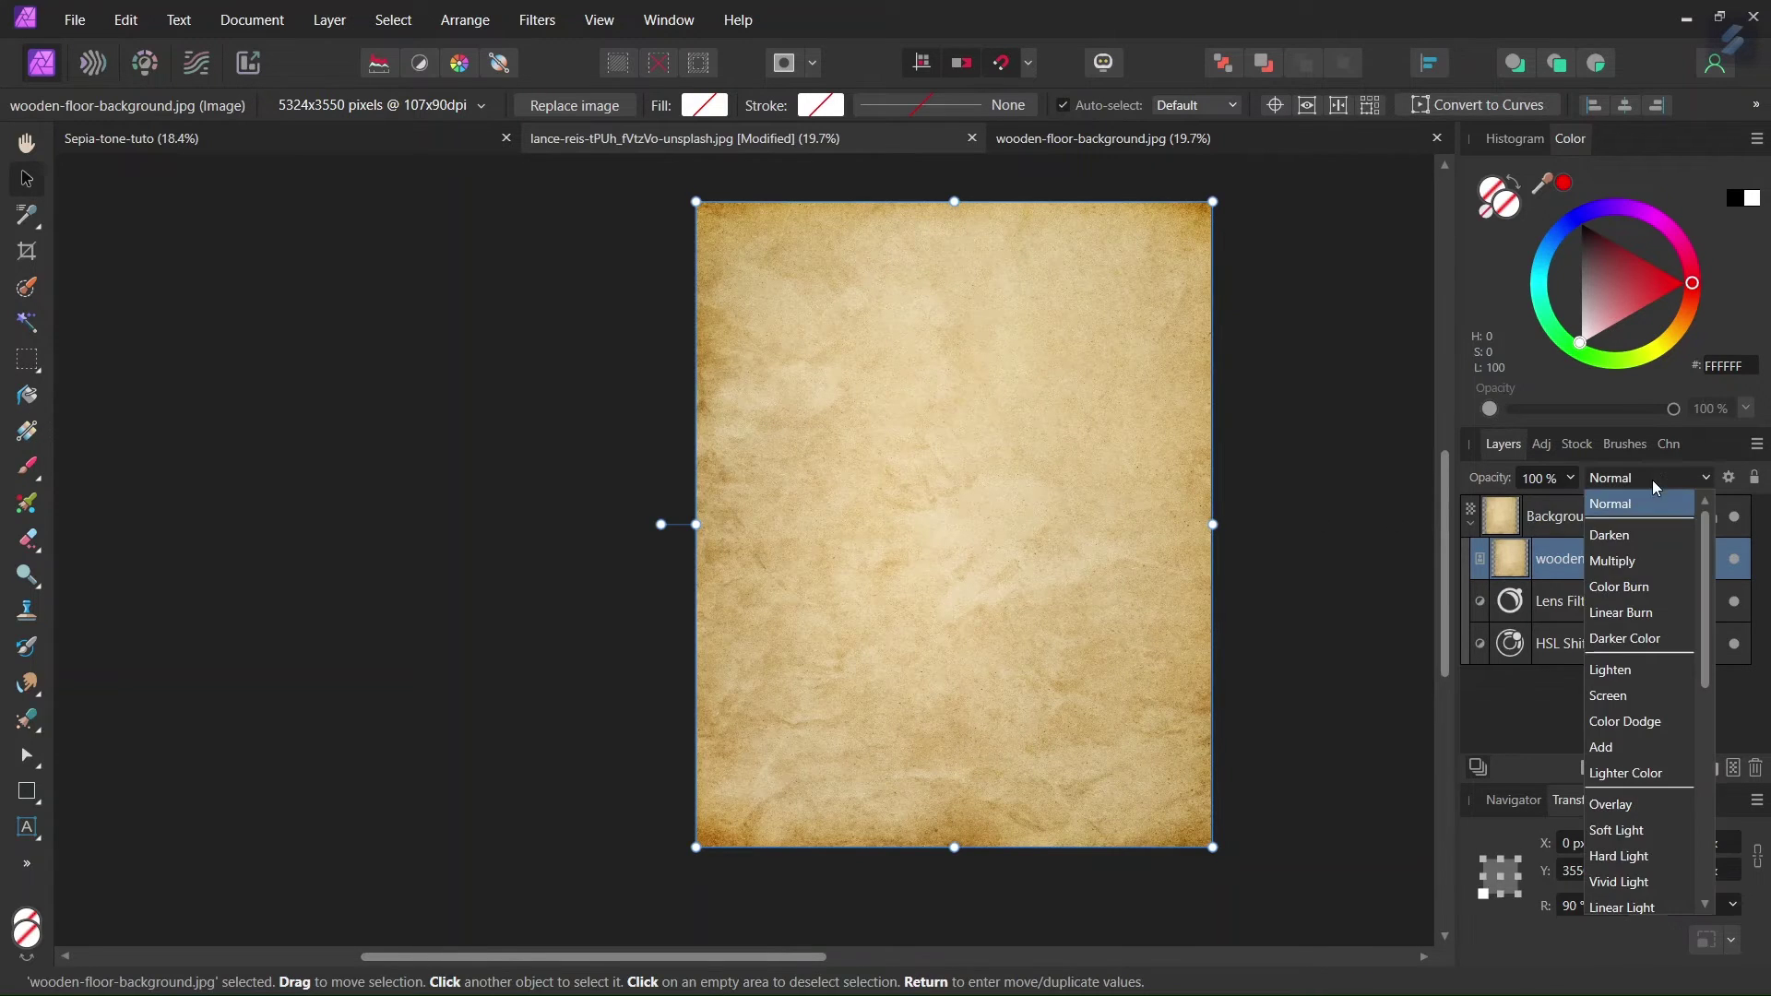
pyautogui.click(1614, 803)
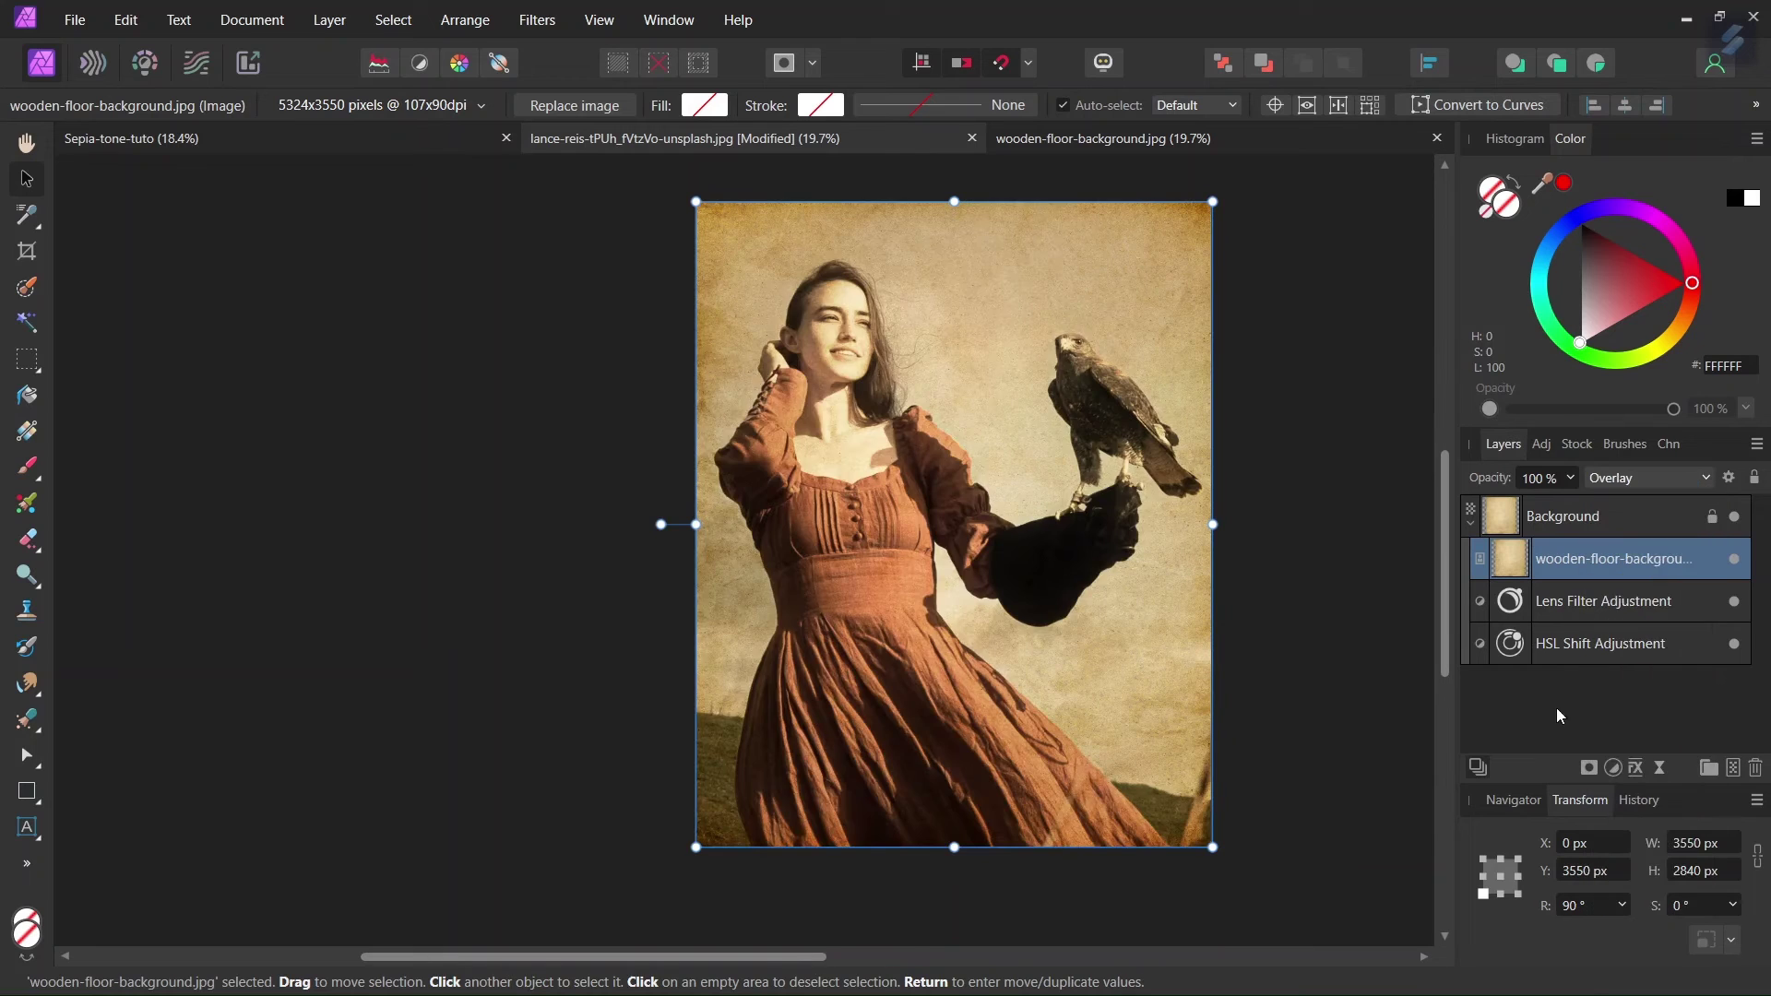
pyautogui.click(1570, 478)
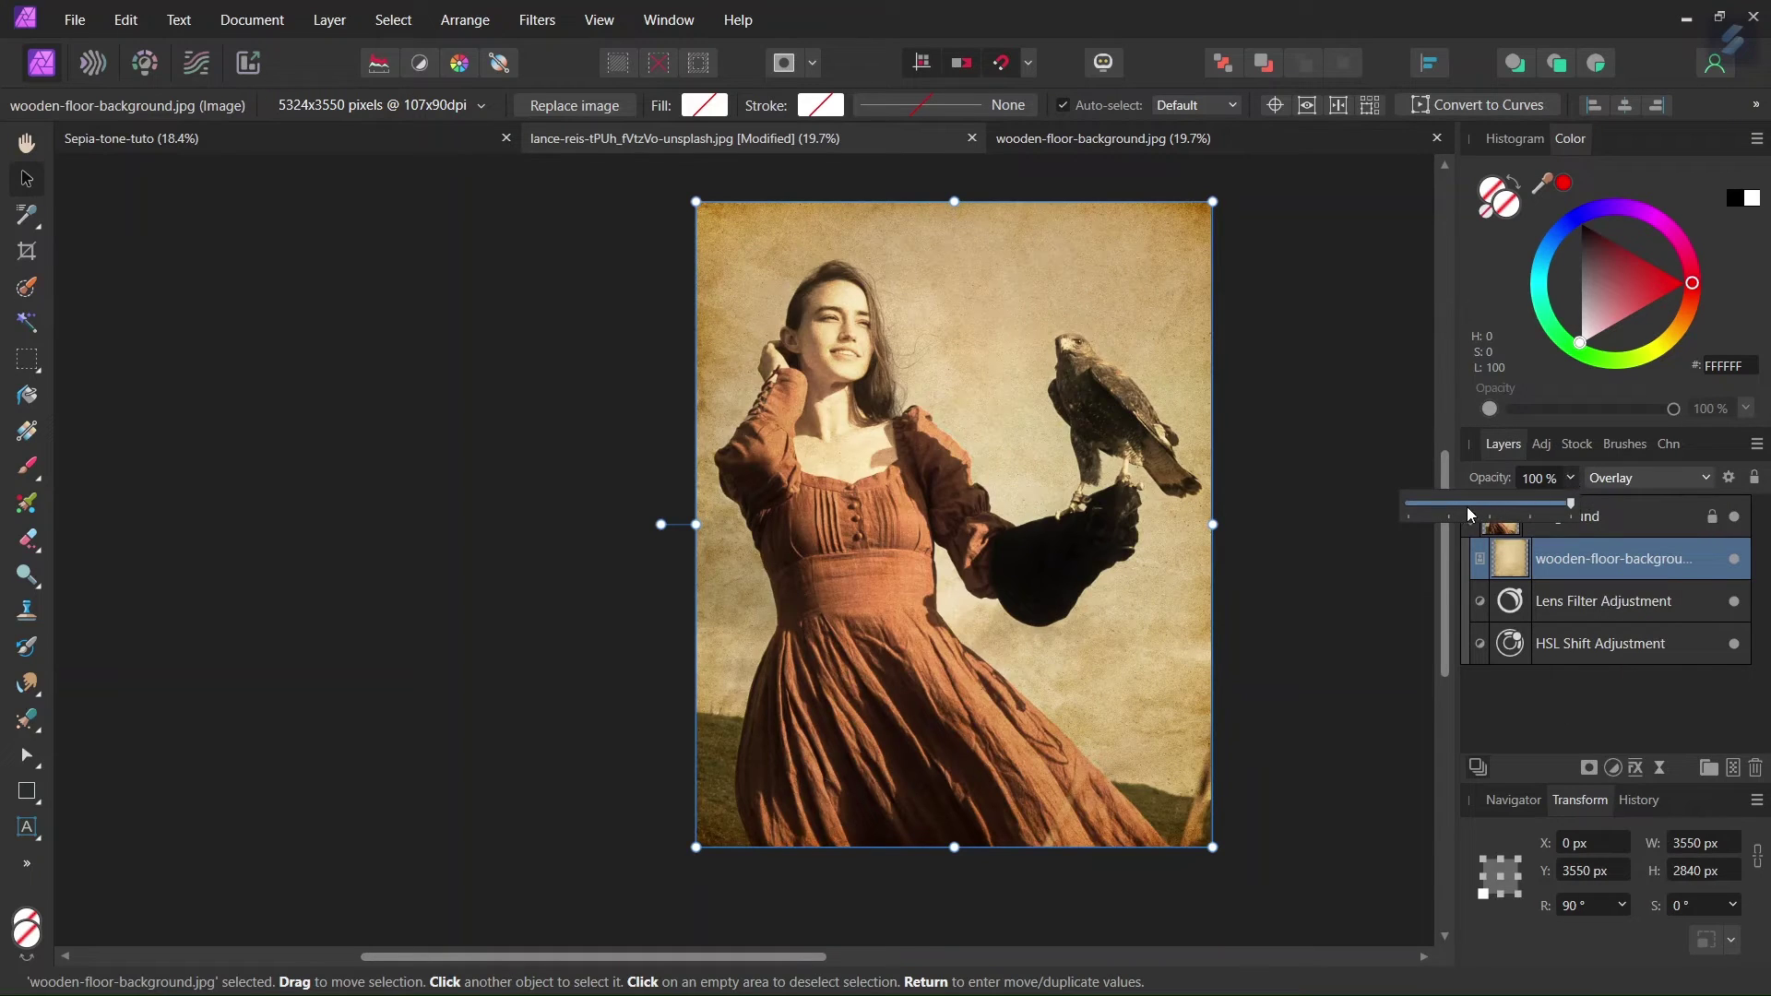
pyautogui.moveTo(1459, 504); pyautogui.dragTo(1453, 502)
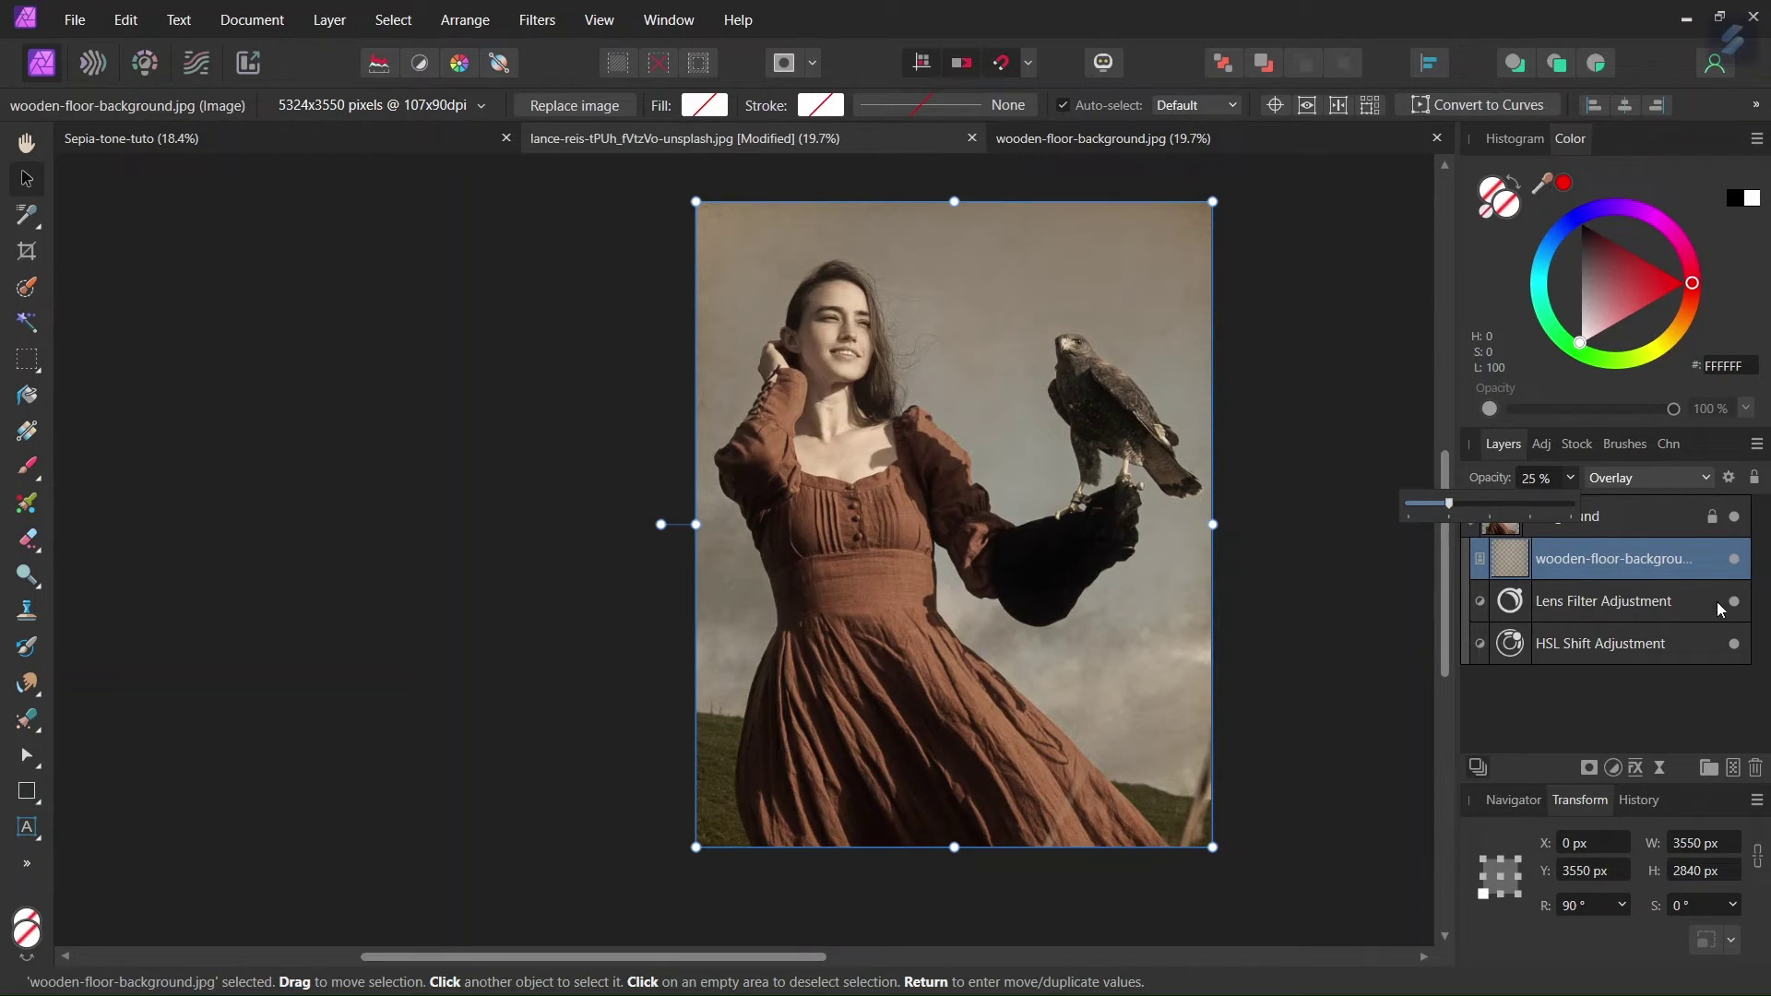
pyautogui.click(1733, 560)
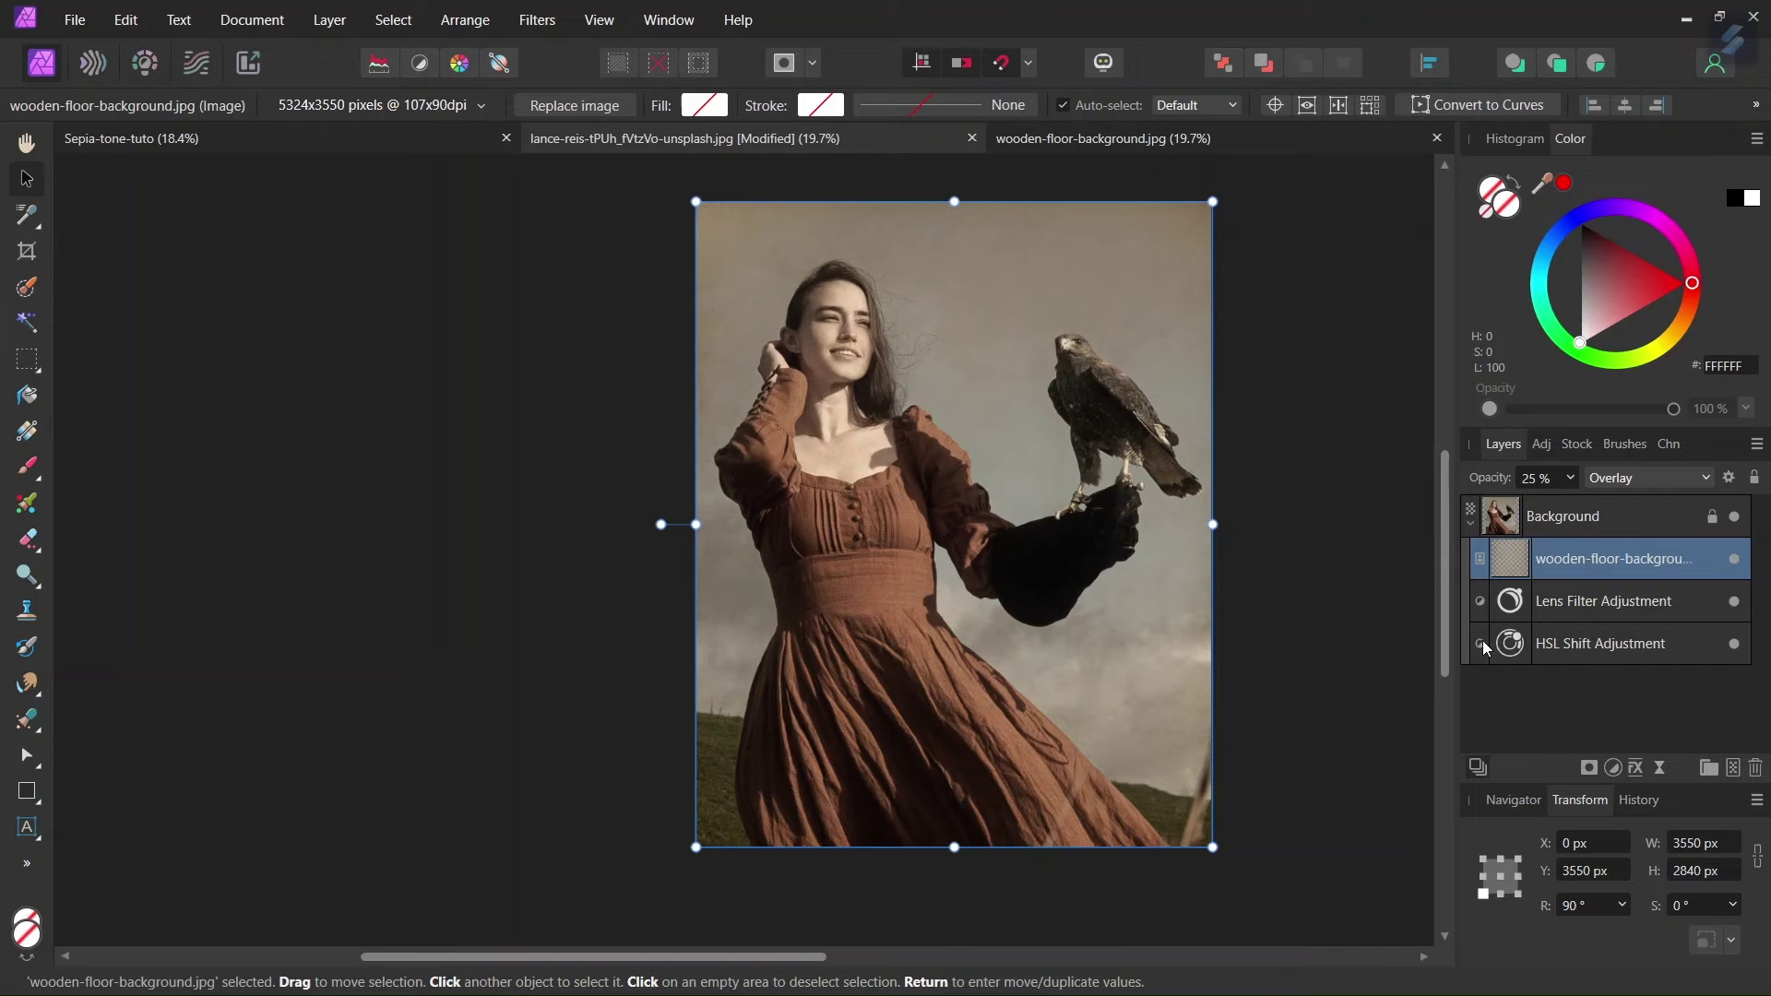
# - Add a Vignette live filter: exposure −0.292, hardness 80%, scale 115%, shape 90%
pyautogui.click(1663, 764)
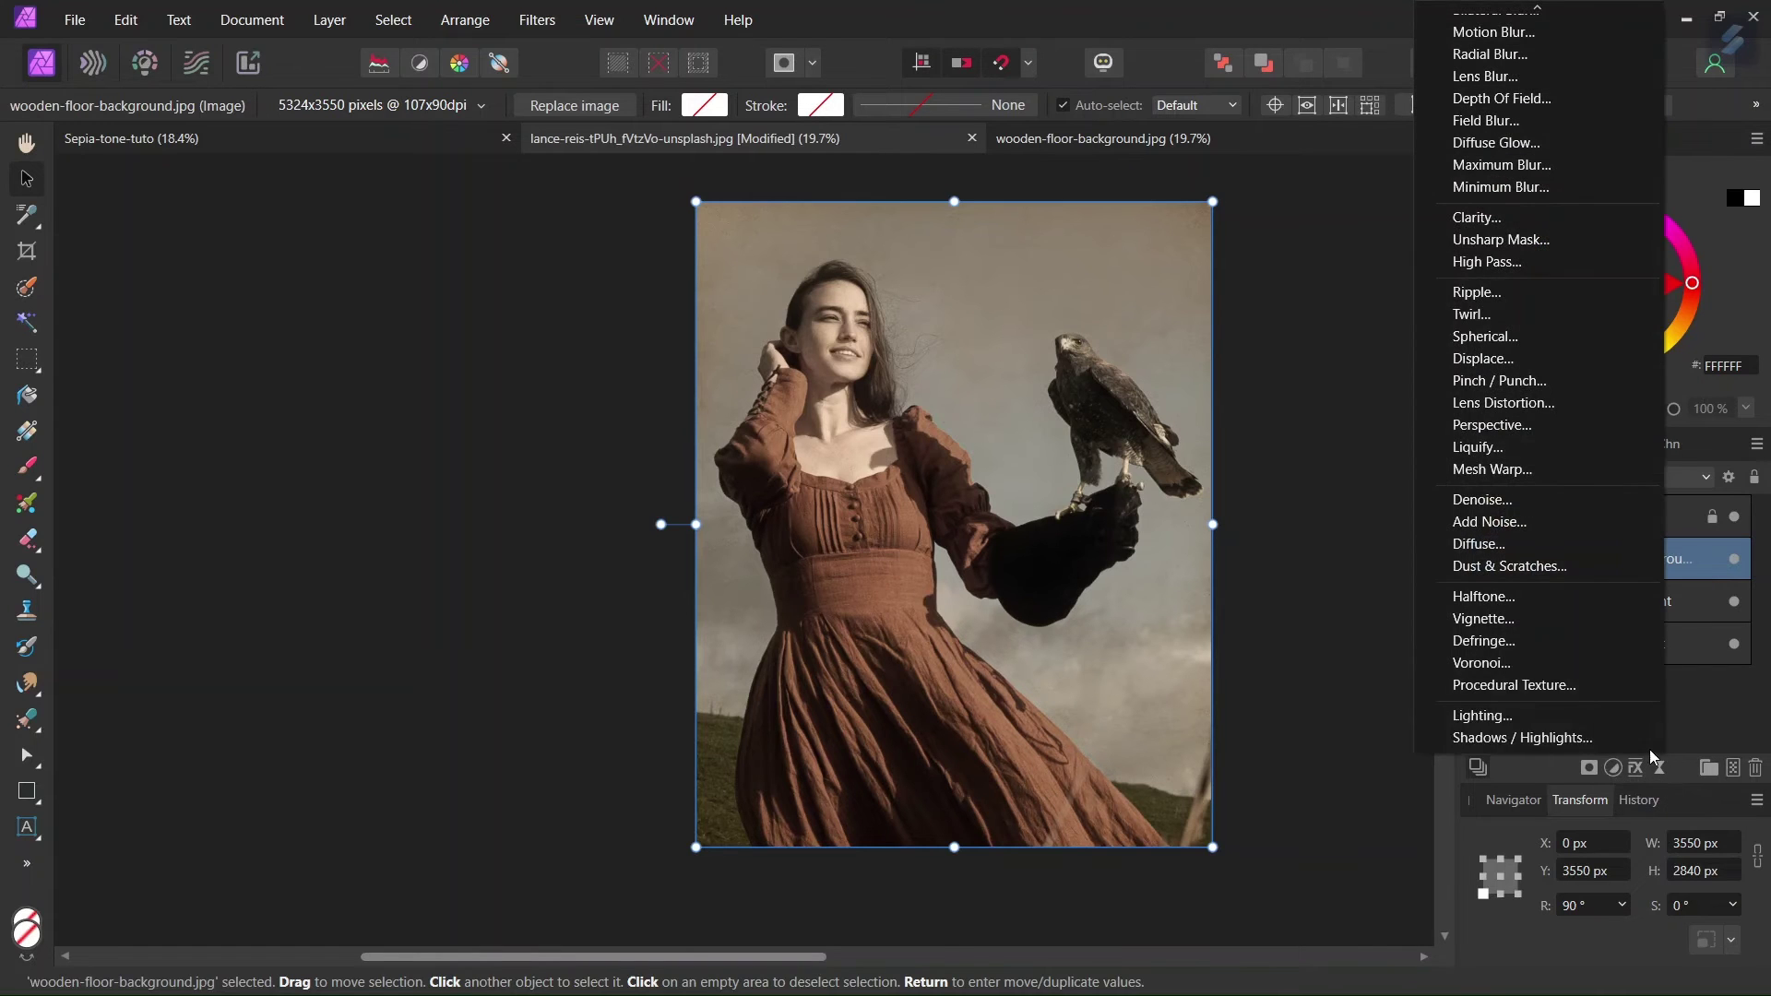
pyautogui.click(1550, 620)
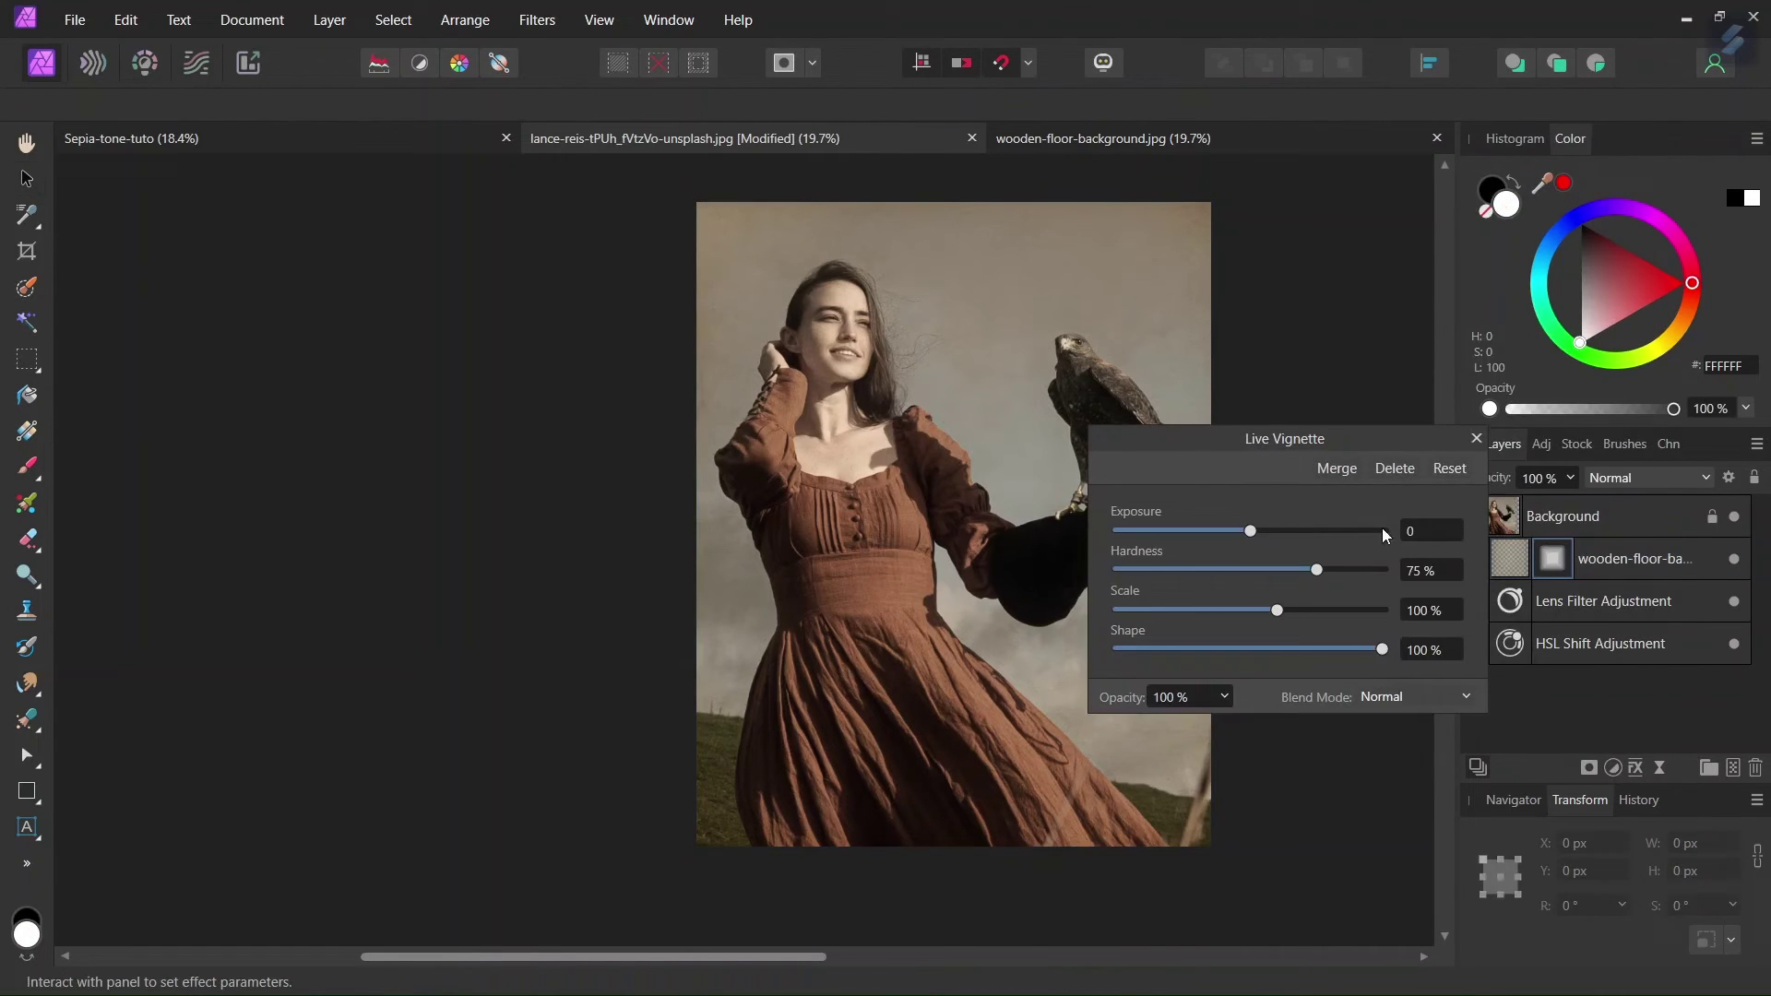
pyautogui.moveTo(1337, 433); pyautogui.dragTo(1455, 229)
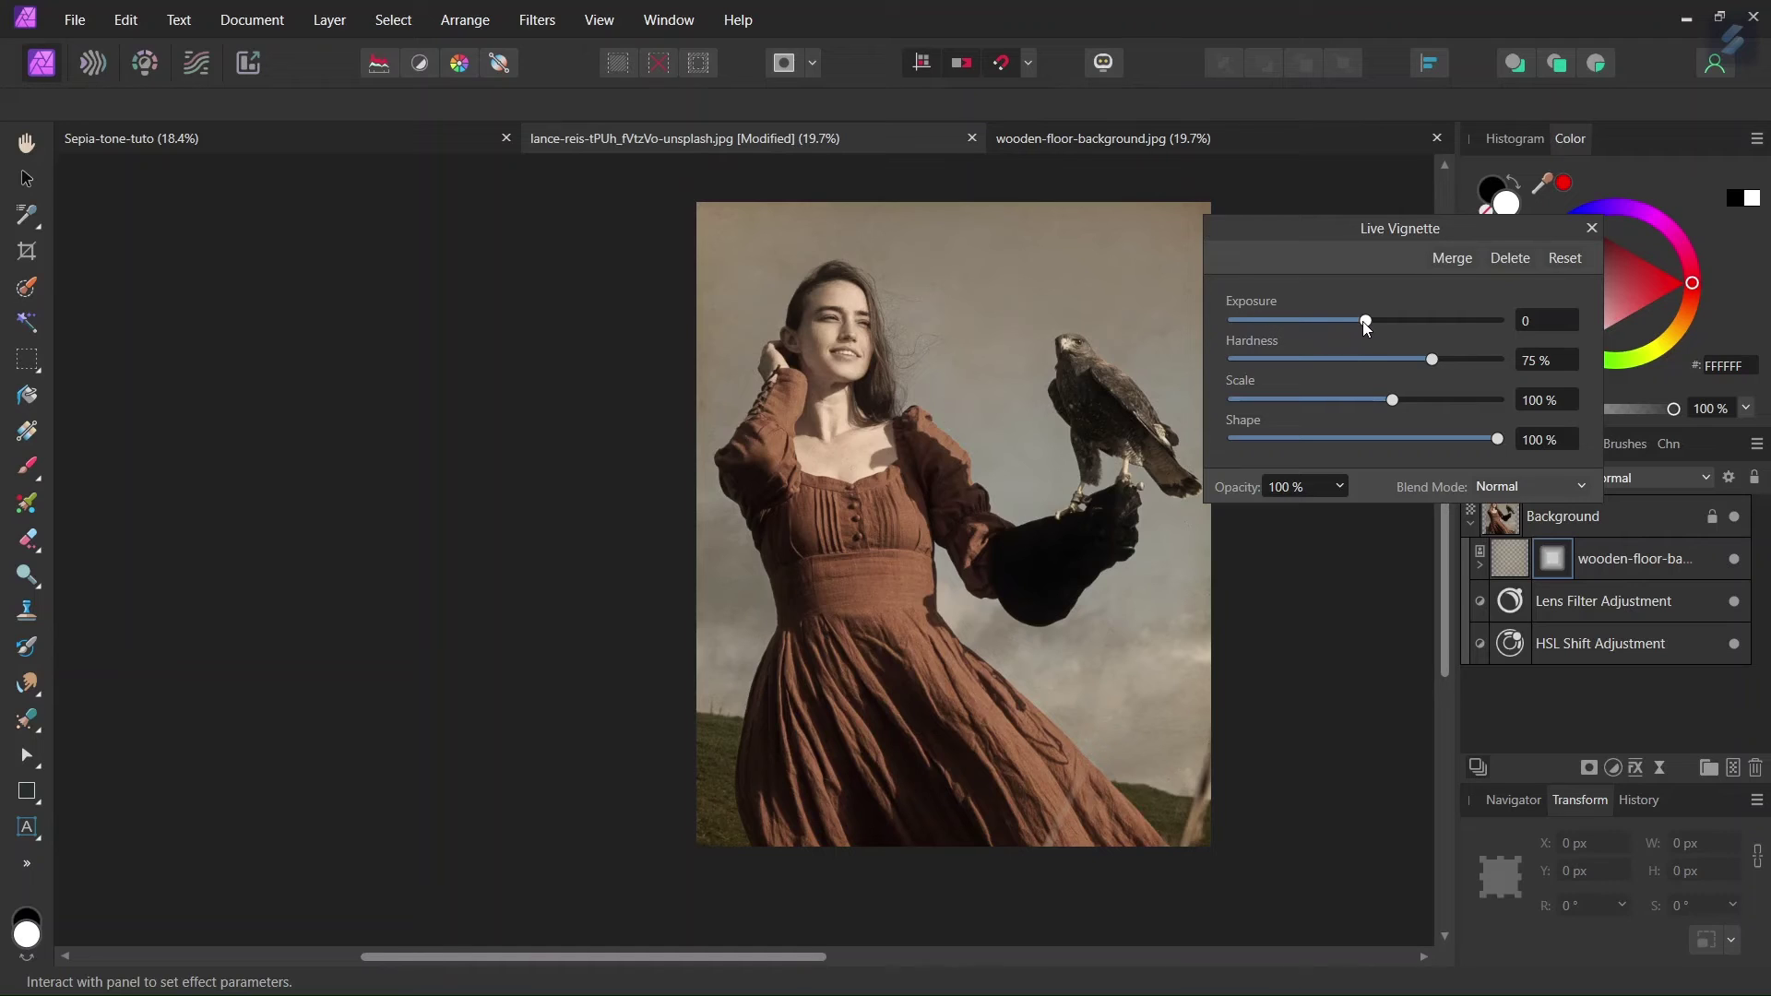
pyautogui.moveTo(1365, 321); pyautogui.dragTo(1358, 323)
pyautogui.moveTo(1433, 361)
pyautogui.mouseDown()
pyautogui.moveTo(1483, 350)
pyautogui.moveTo(1466, 353)
pyautogui.mouseUp()
pyautogui.moveTo(1392, 406)
pyautogui.mouseDown()
pyautogui.moveTo(1358, 402)
pyautogui.moveTo(1431, 398)
pyautogui.moveTo(1401, 398)
pyautogui.mouseUp()
pyautogui.moveTo(1498, 441)
pyautogui.mouseDown()
pyautogui.moveTo(1326, 461)
pyautogui.moveTo(1453, 452)
pyautogui.mouseUp()
pyautogui.click(1590, 229)
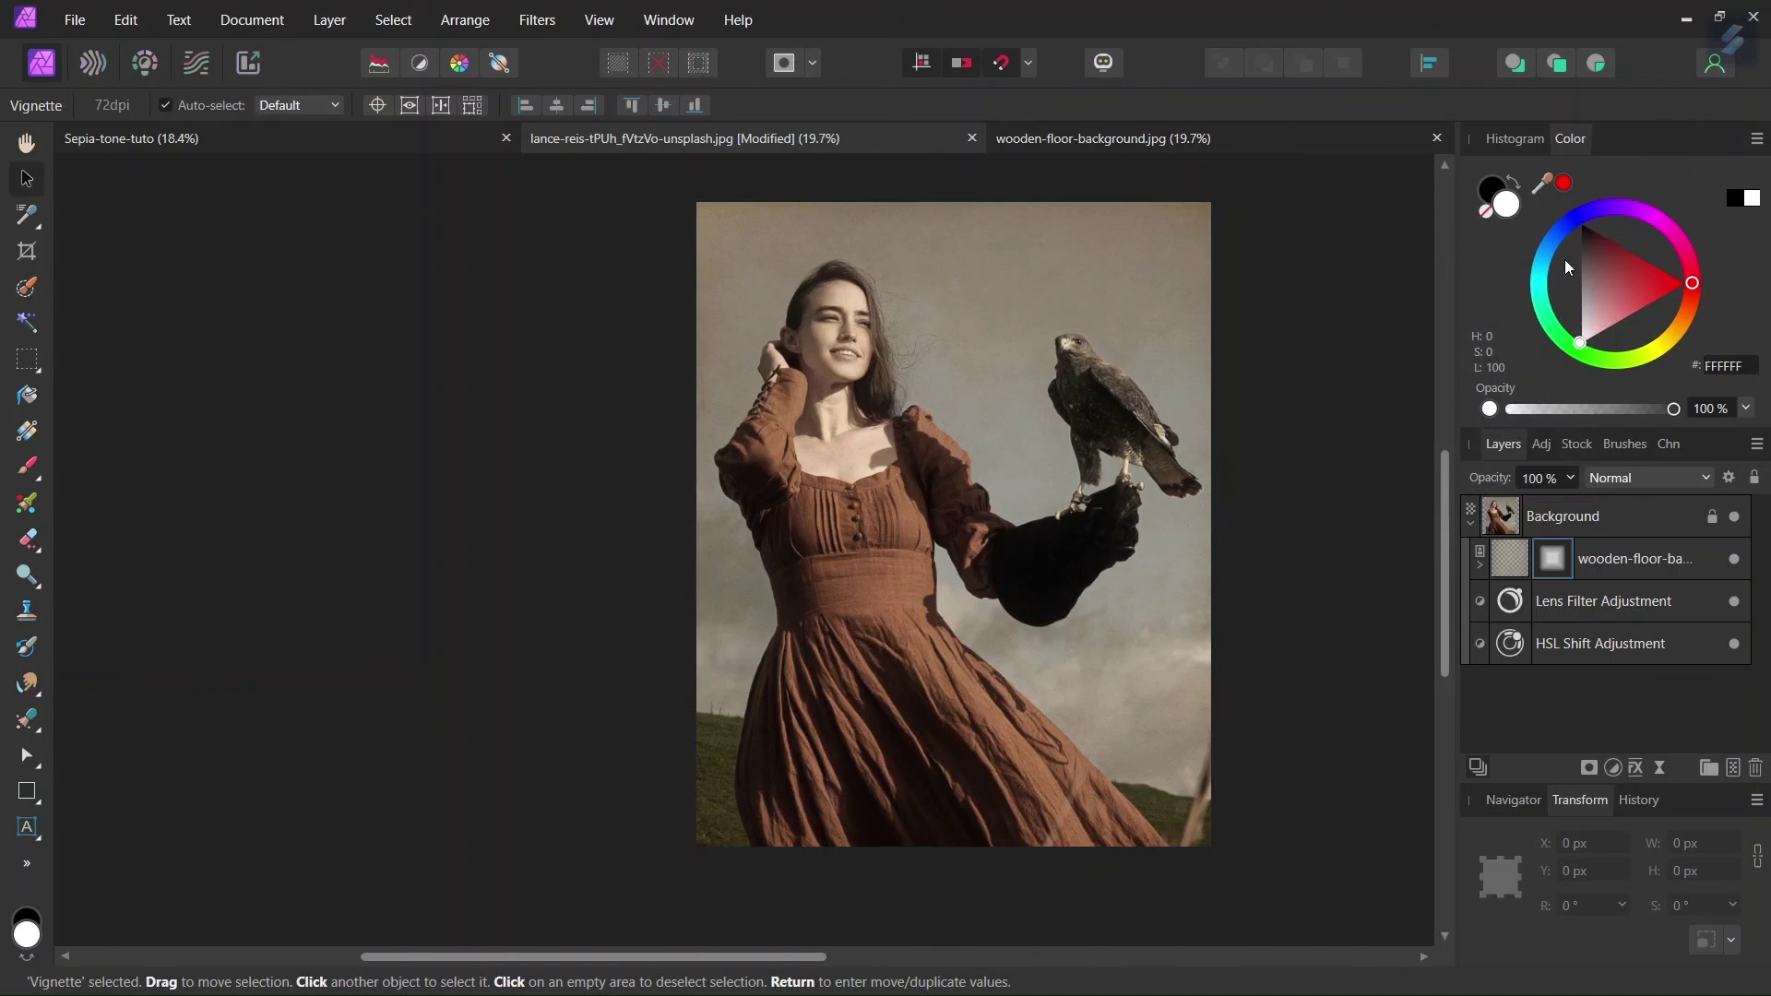
# - Move the texture above Background and the Vignette to the top, then compare with it hidden
pyautogui.click(1562, 559)
pyautogui.click(1481, 564)
pyautogui.moveTo(1502, 566); pyautogui.dragTo(1504, 502)
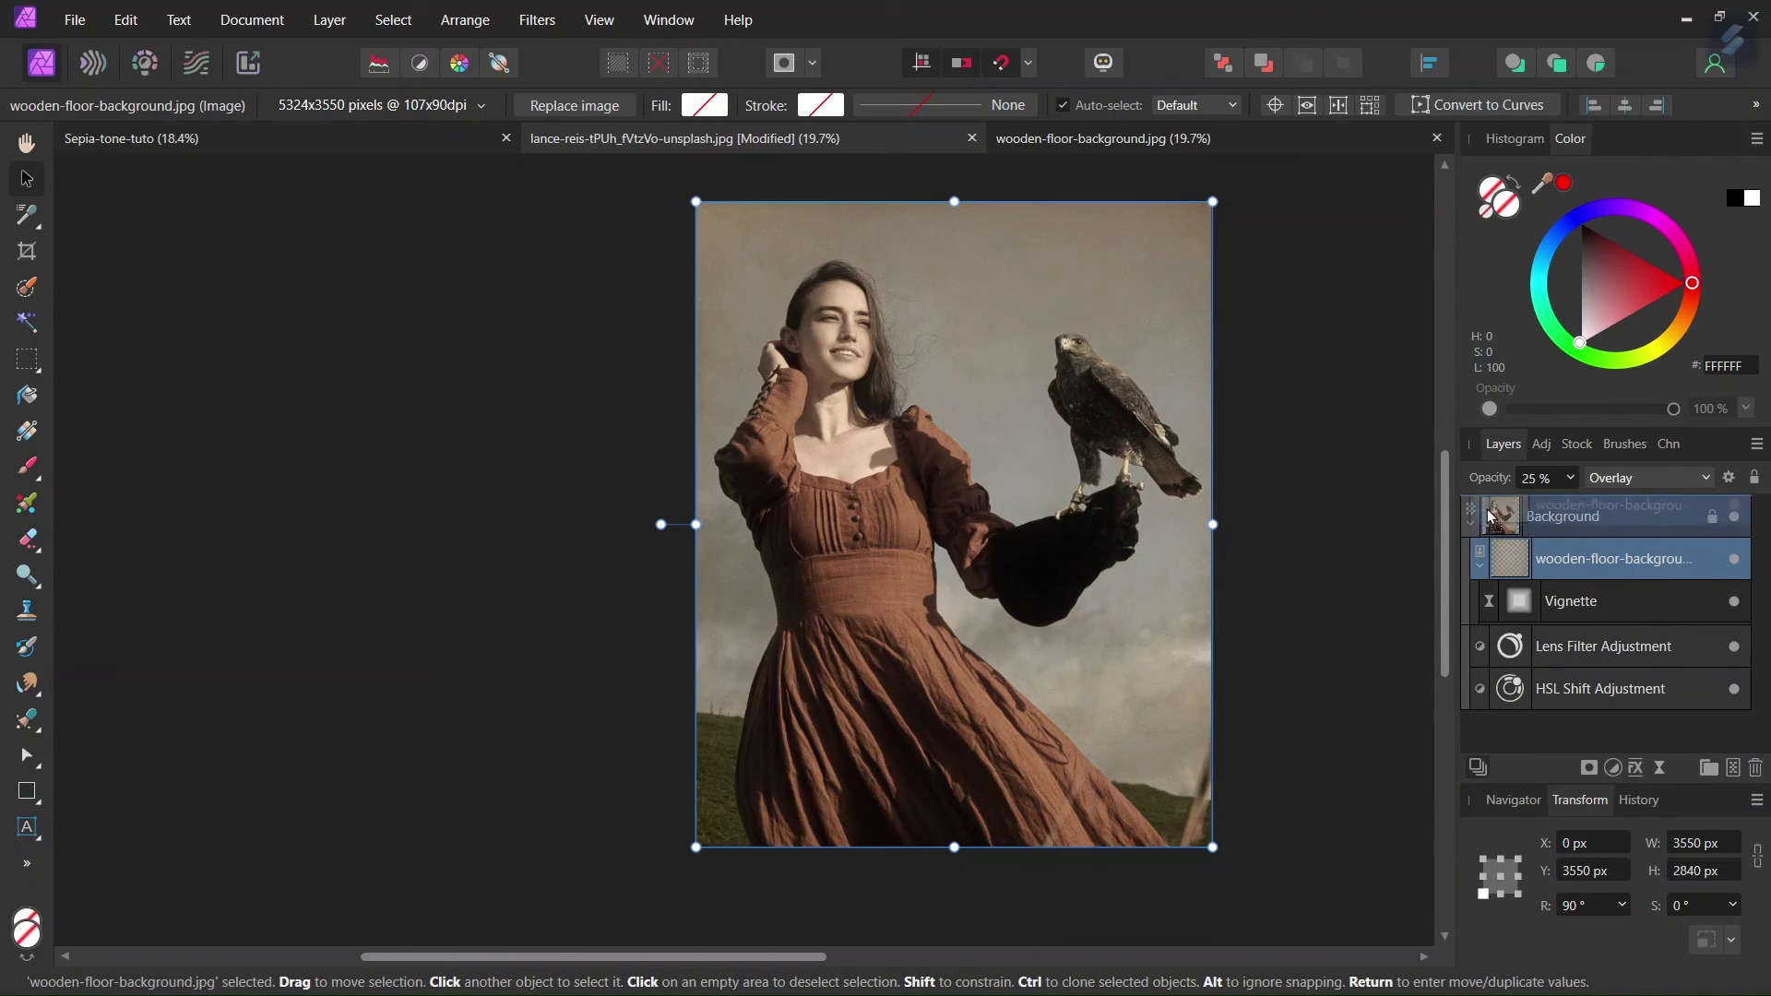
pyautogui.moveTo(1510, 566); pyautogui.dragTo(1502, 507)
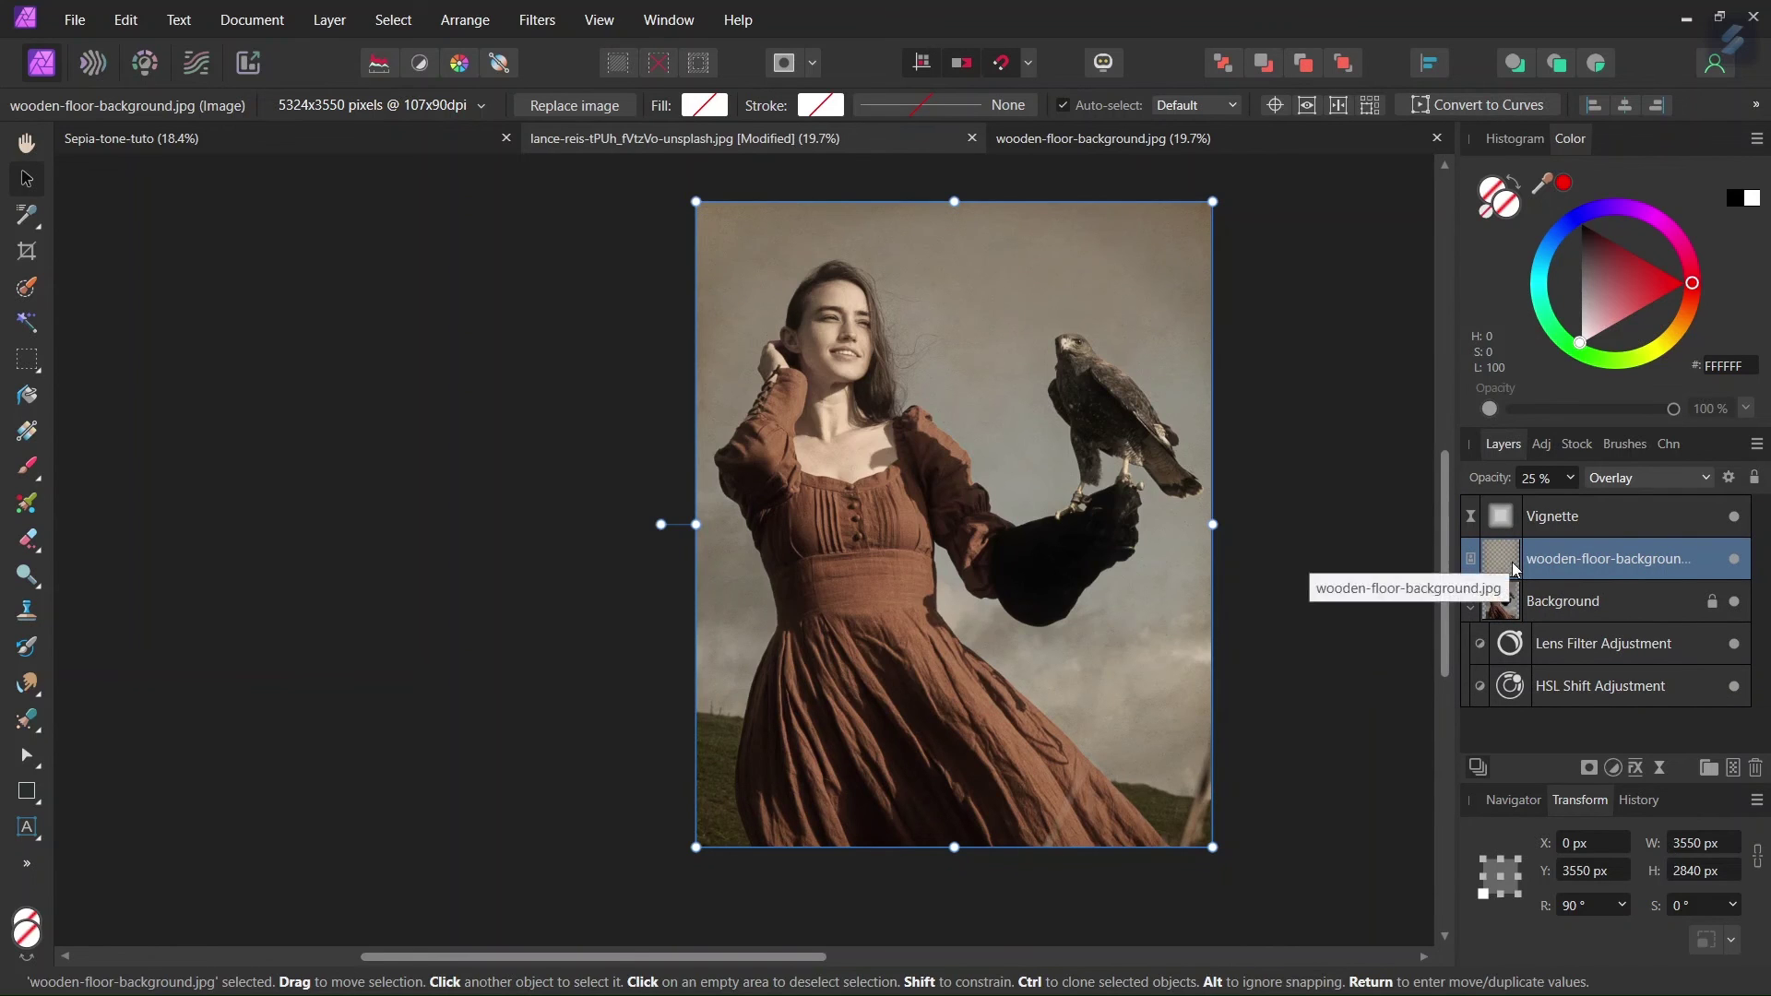
pyautogui.doubleClick(1511, 523)
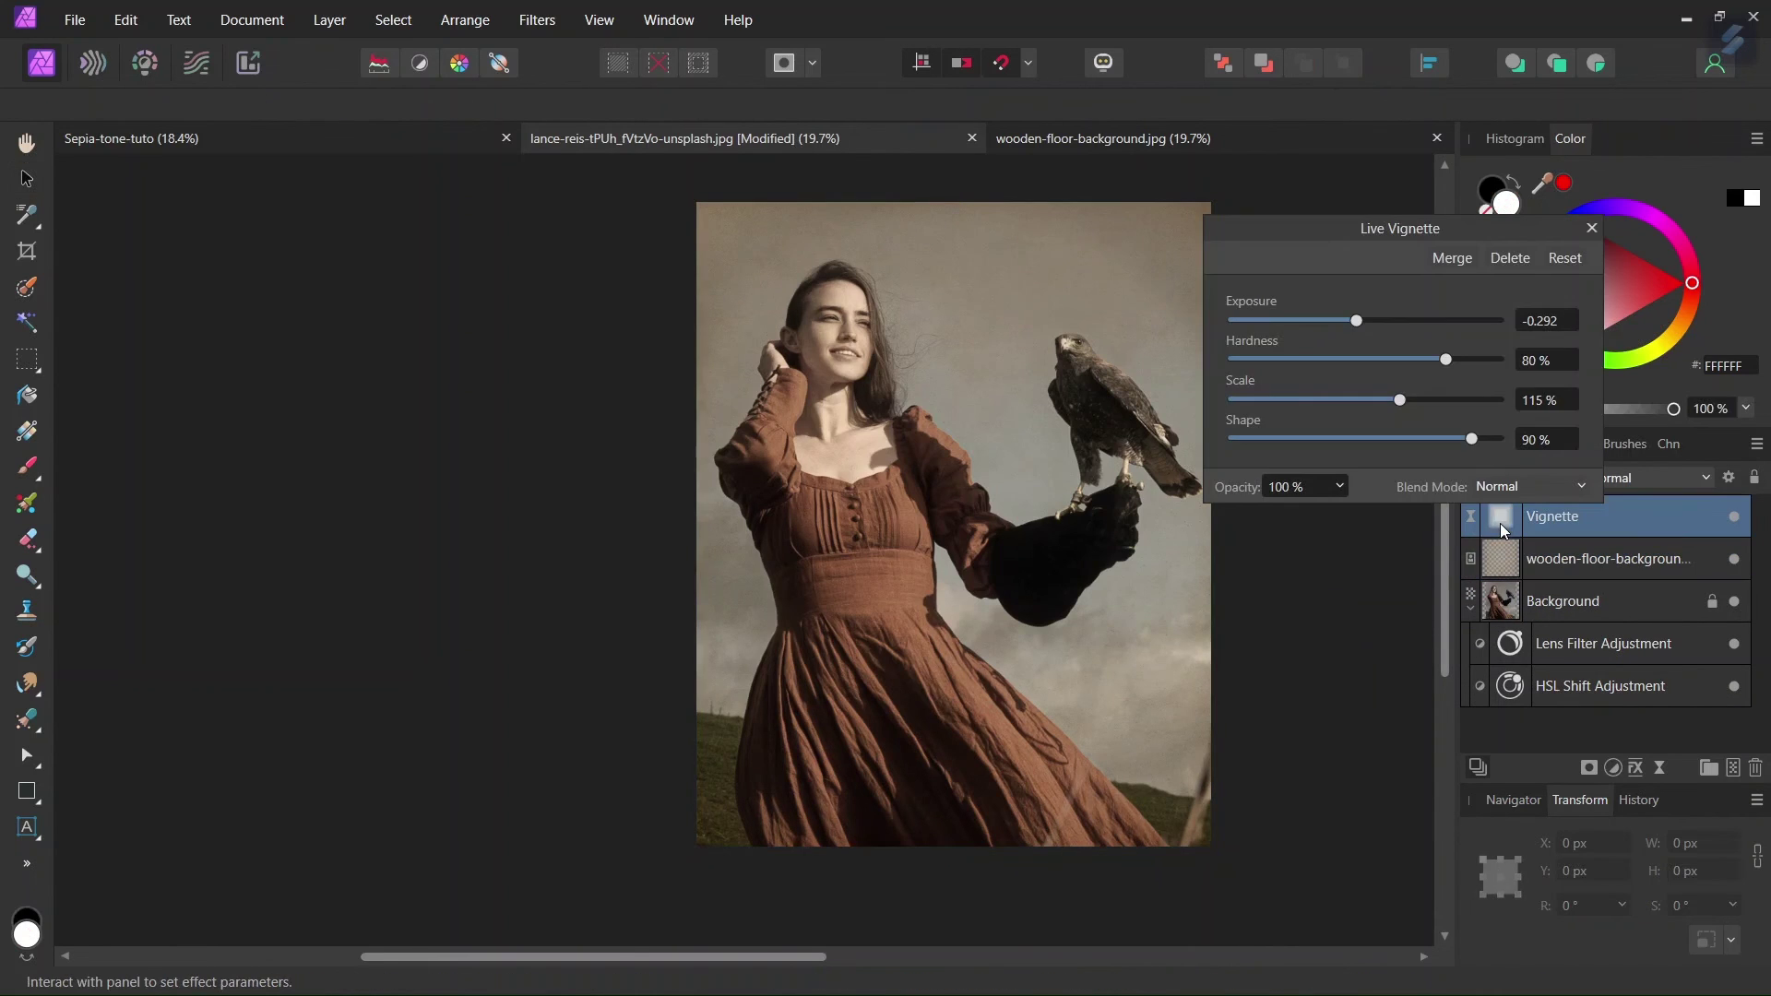
pyautogui.click(1581, 225)
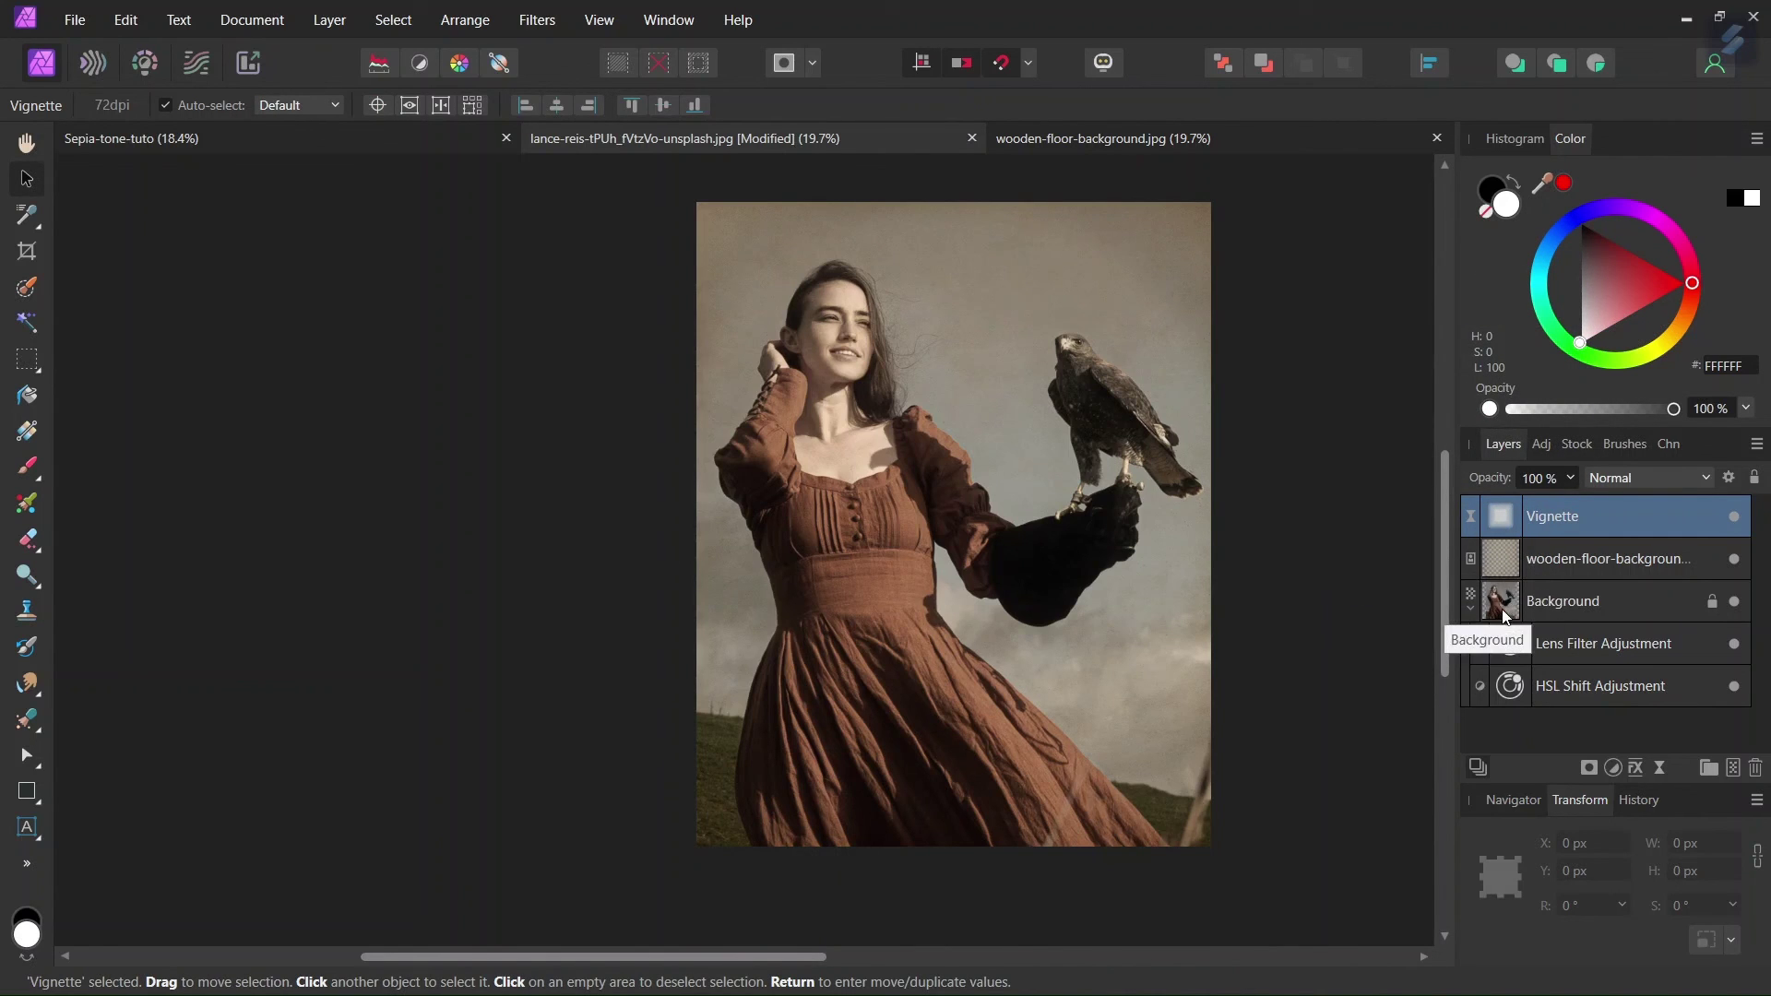
pyautogui.click(1734, 517)
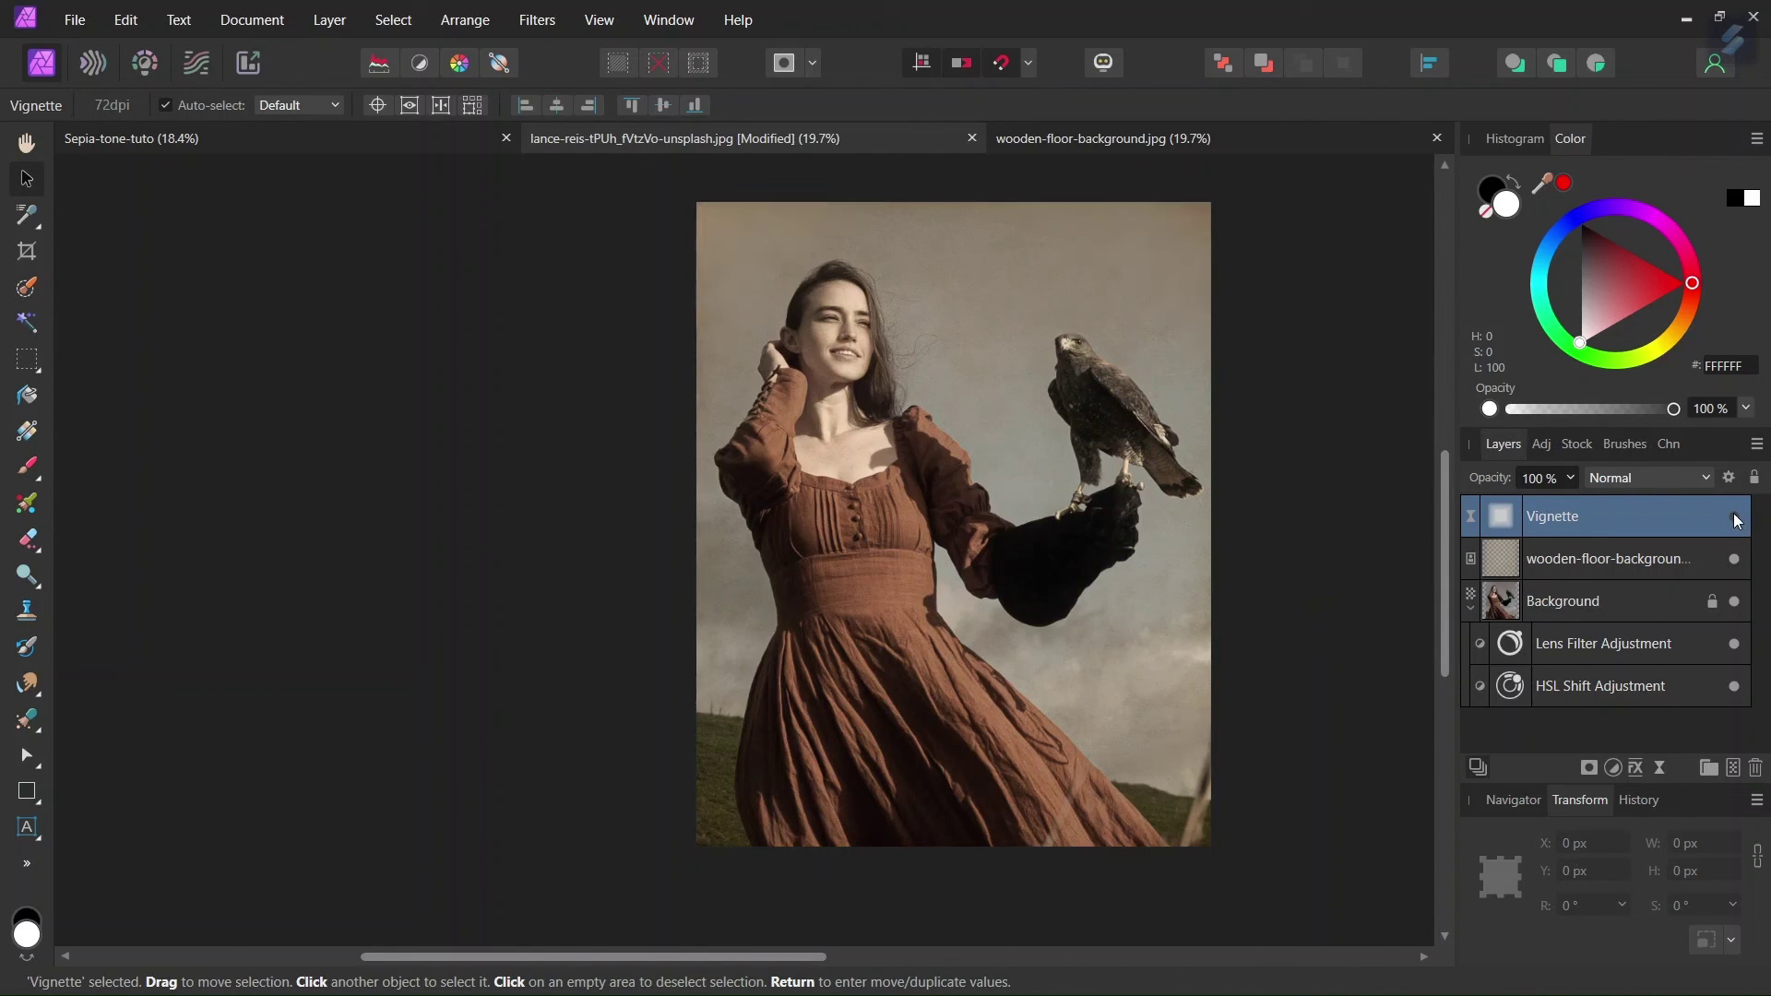